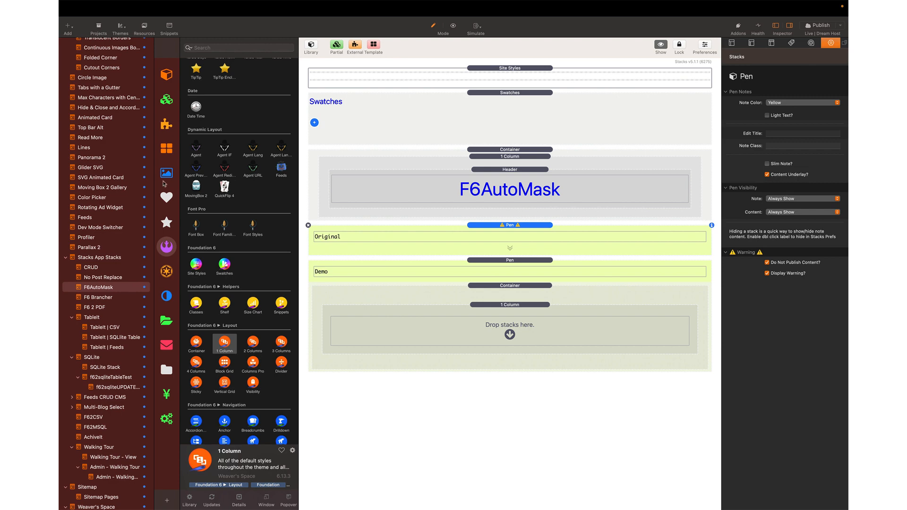
- Search the Templates library for 'form' and drop the Contact Form into the empty column
{"action": "left_click", "coordinate": [169, 149]}
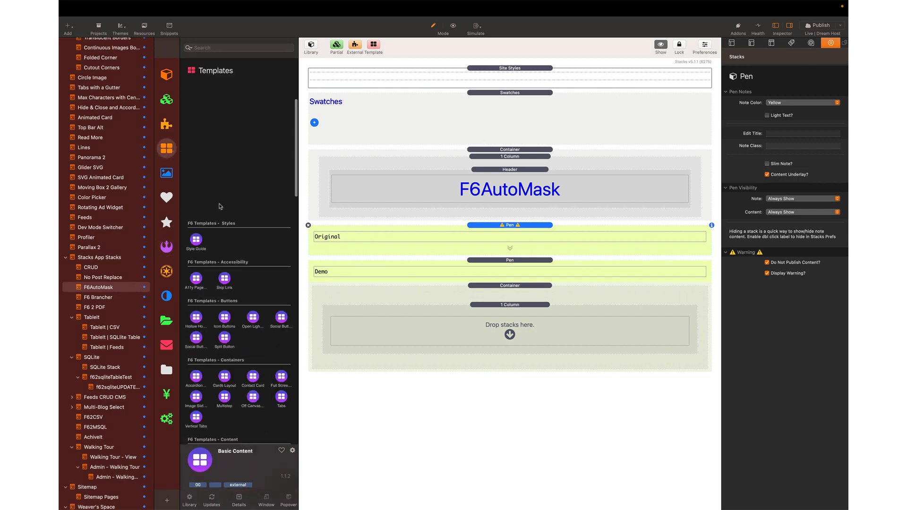
{"action": "left_click", "coordinate": [226, 47]}
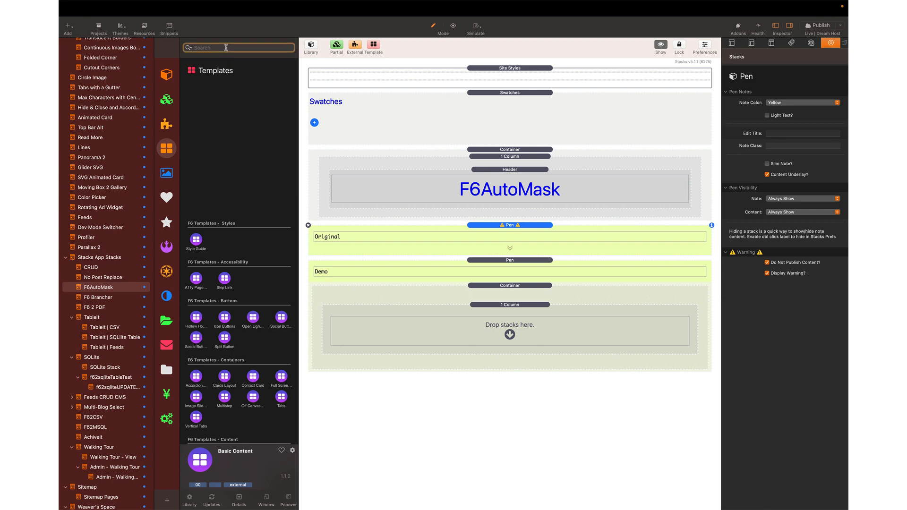
{"action": "type", "text": "form"}
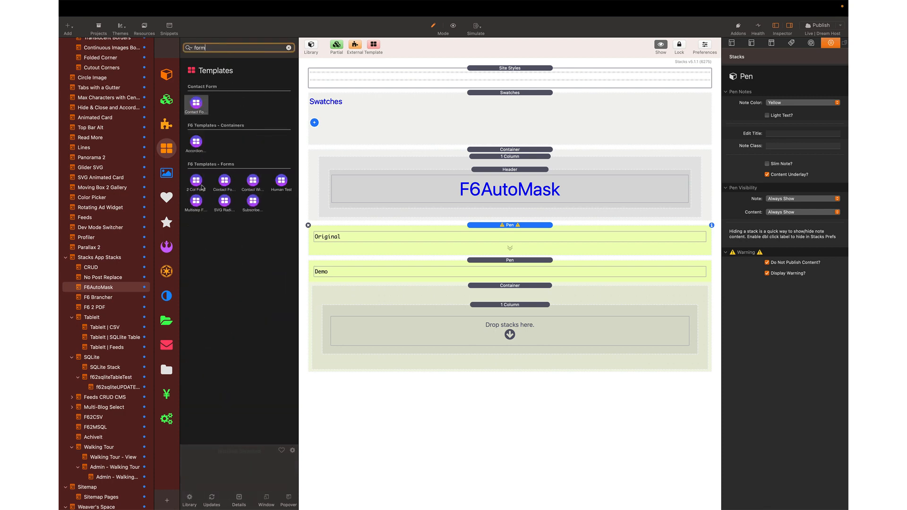
{"action": "left_click", "coordinate": [228, 182]}
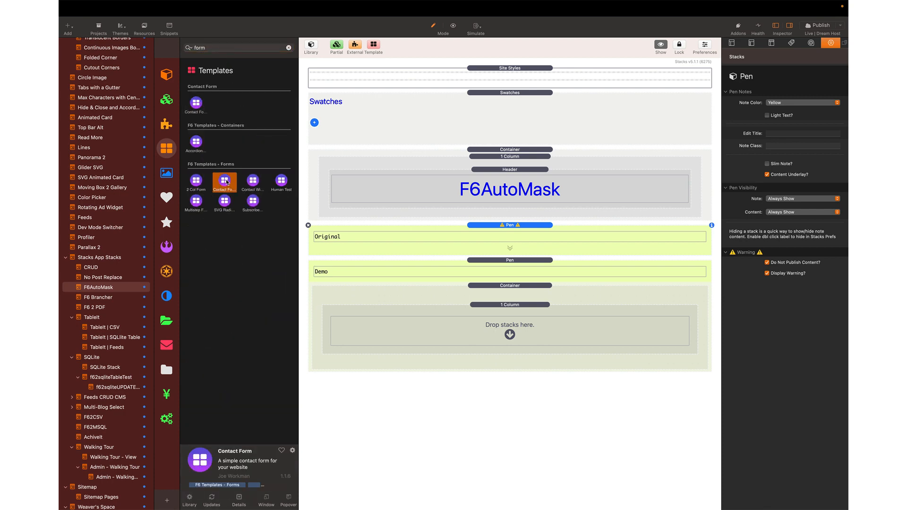
{"action": "left_click_drag", "start_coordinate": [227, 183], "coordinate": [482, 324]}
- Preview the page with the new contact form, then return to editing and clear the search
{"action": "scroll", "coordinate": [472, 367], "scroll_direction": "down", "scroll_amount": 3}
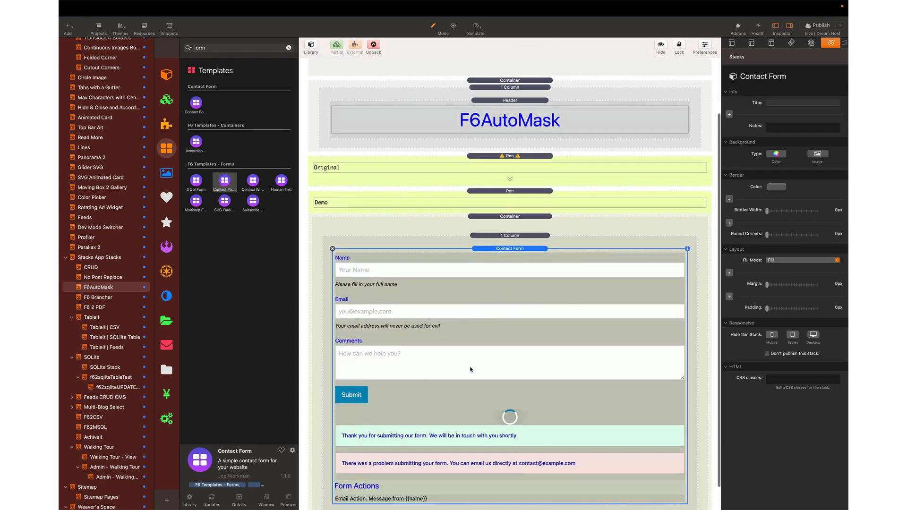
{"action": "scroll", "coordinate": [378, 96], "scroll_direction": "up", "scroll_amount": 3}
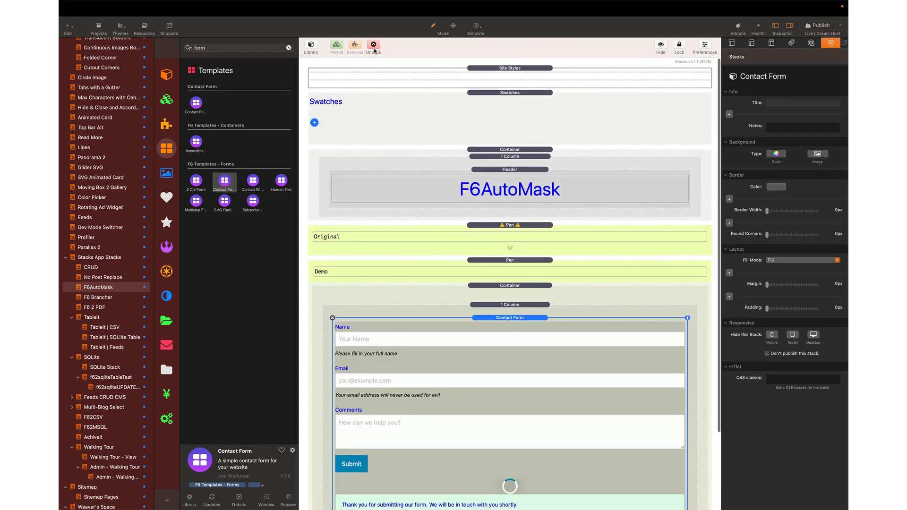
{"action": "scroll", "coordinate": [427, 245], "scroll_direction": "down", "scroll_amount": 8}
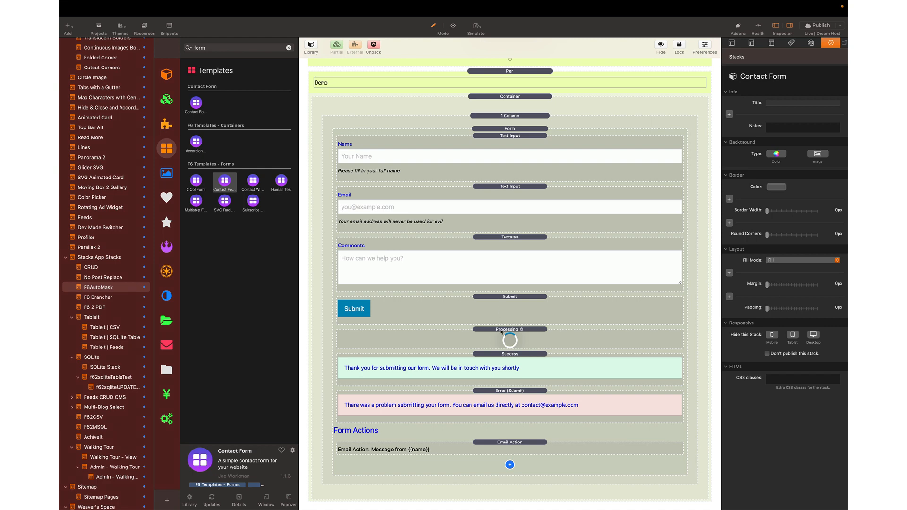
{"action": "key", "text": "super+r"}
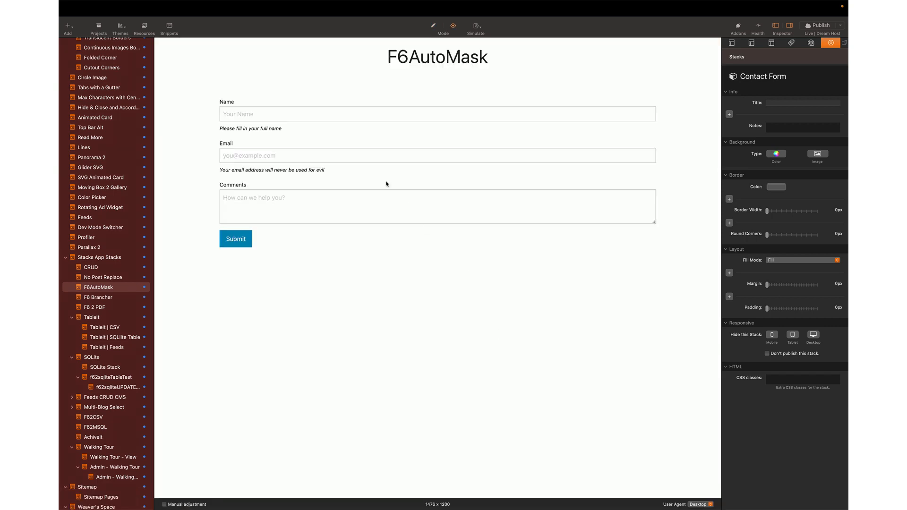
{"action": "key", "text": "super+r"}
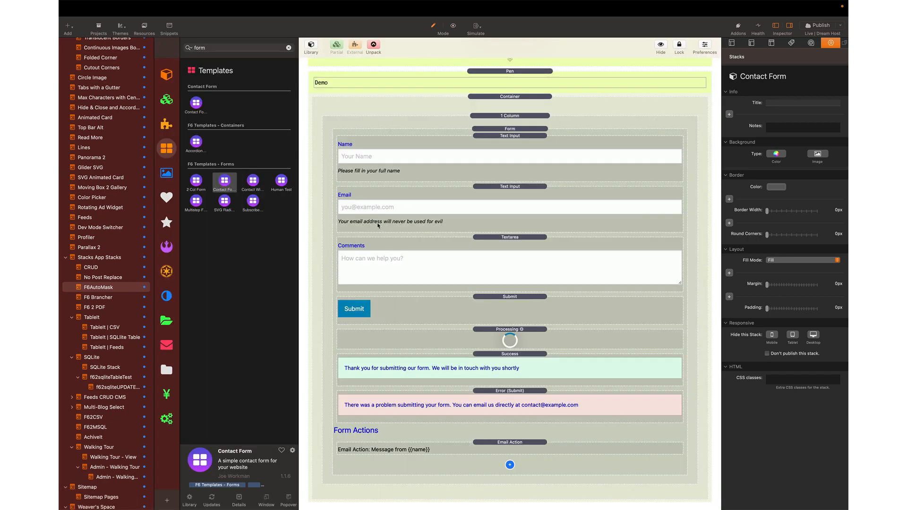
{"action": "left_click", "coordinate": [290, 48]}
- Place the F6AutoMask stack from the Scott collection below the form, leaving Method on AutoFloat
{"action": "left_click", "coordinate": [166, 418]}
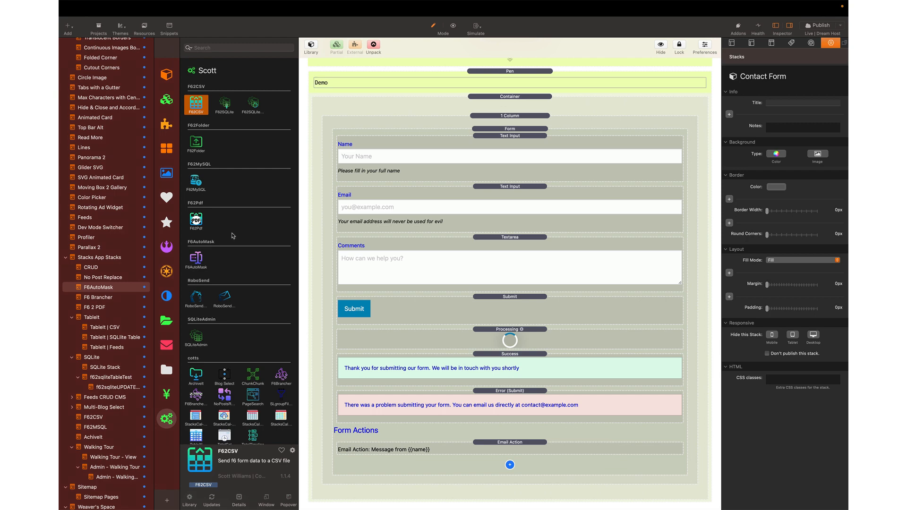
{"action": "left_click_drag", "start_coordinate": [200, 260], "coordinate": [431, 487]}
{"action": "scroll", "coordinate": [431, 487], "scroll_direction": "down", "scroll_amount": 3}
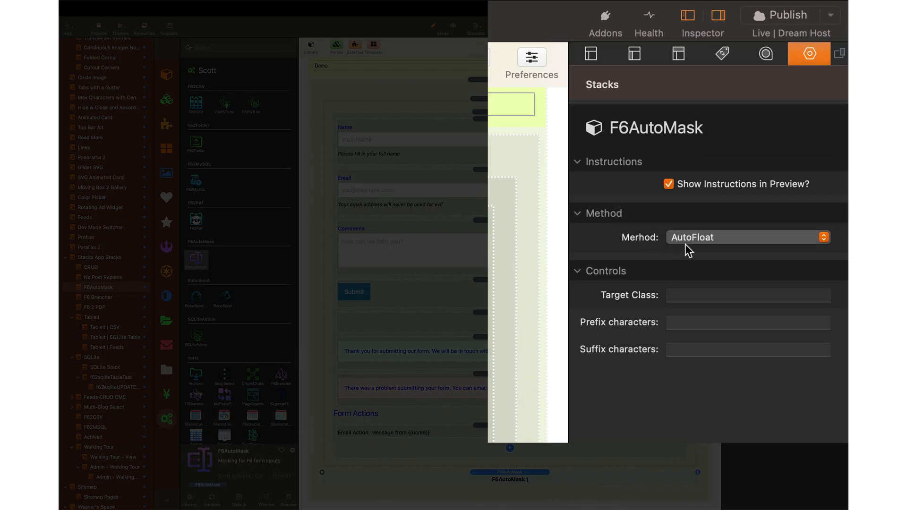
{"action": "left_click", "coordinate": [714, 243]}
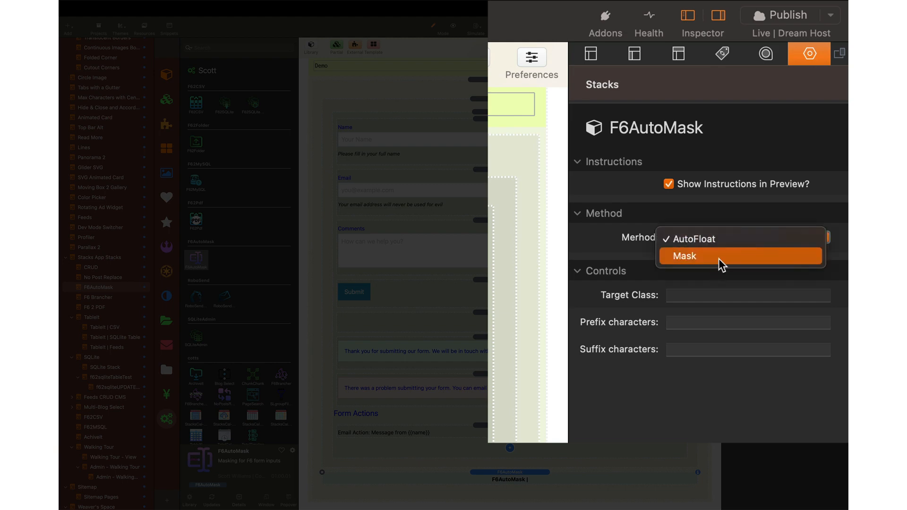
{"action": "left_click", "coordinate": [633, 290]}
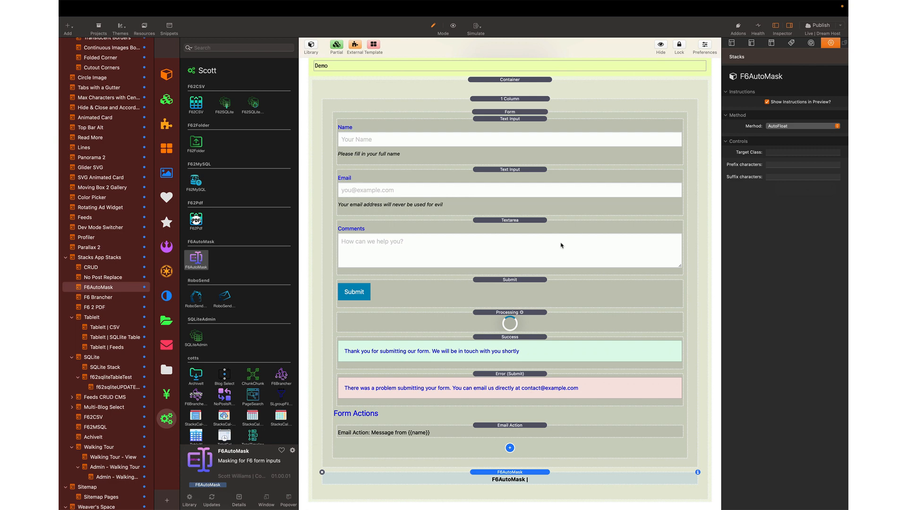
{"action": "key", "text": "super+r"}
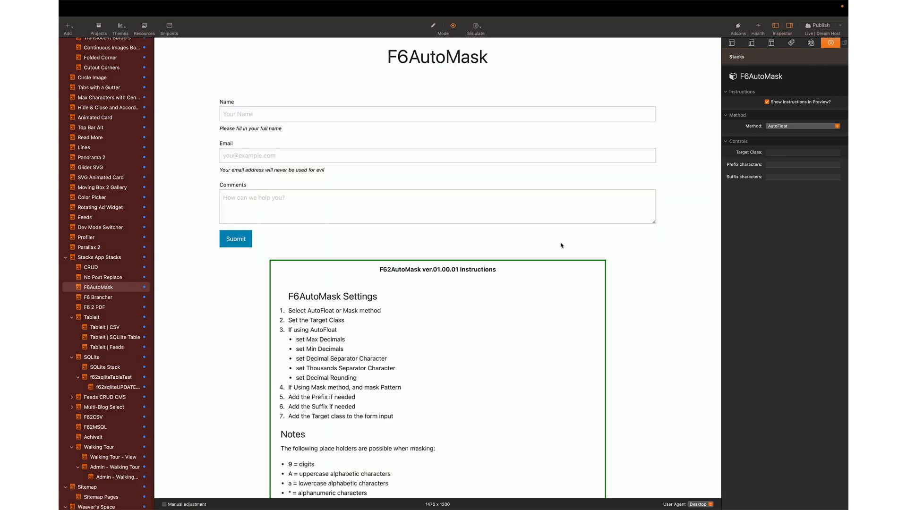
{"action": "scroll", "coordinate": [562, 245], "scroll_direction": "down", "scroll_amount": 8}
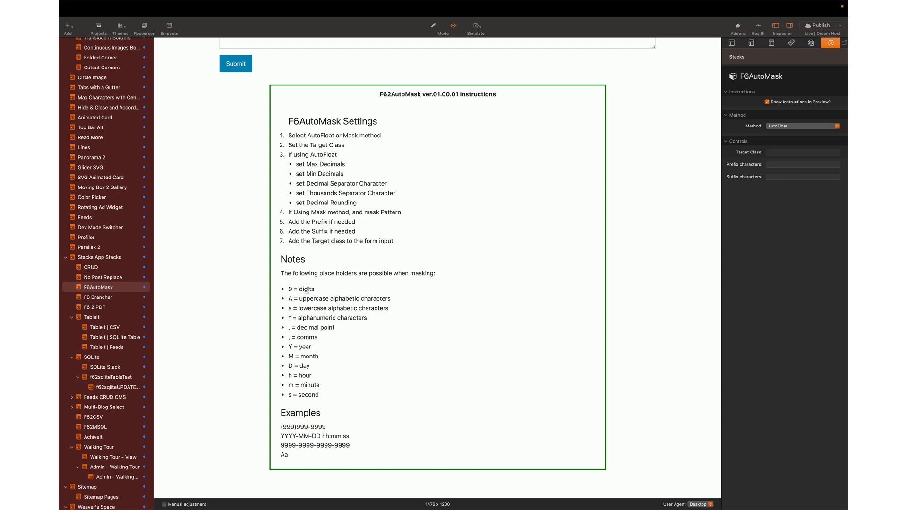
{"action": "scroll", "coordinate": [290, 415], "scroll_direction": "down", "scroll_amount": 1}
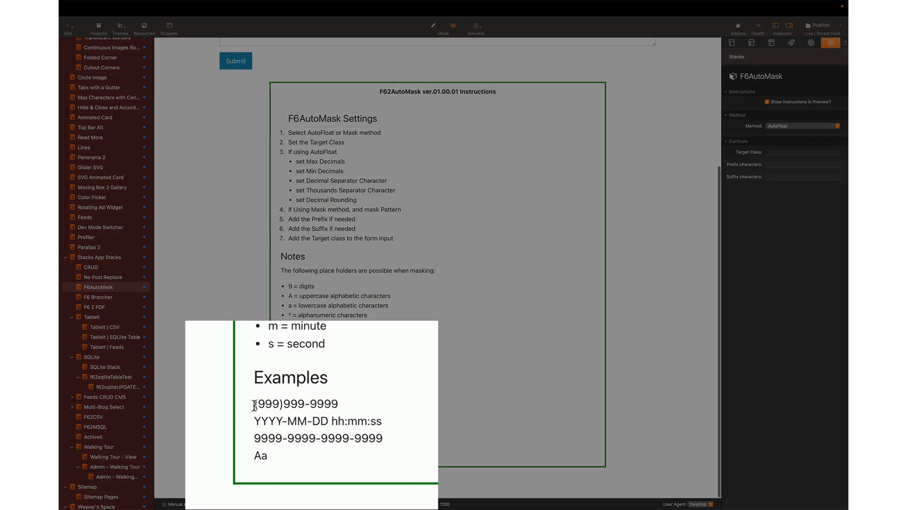
{"action": "triple_click", "coordinate": [358, 400]}
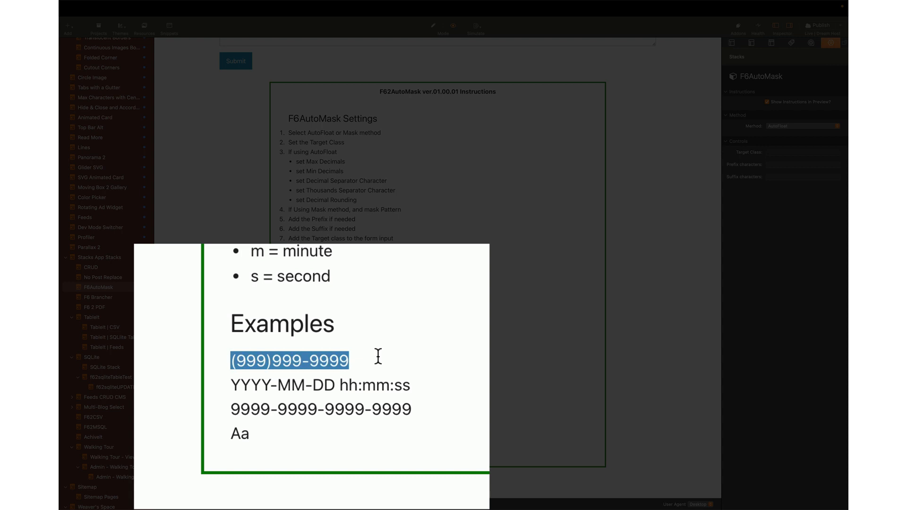
{"action": "left_click", "coordinate": [378, 356]}
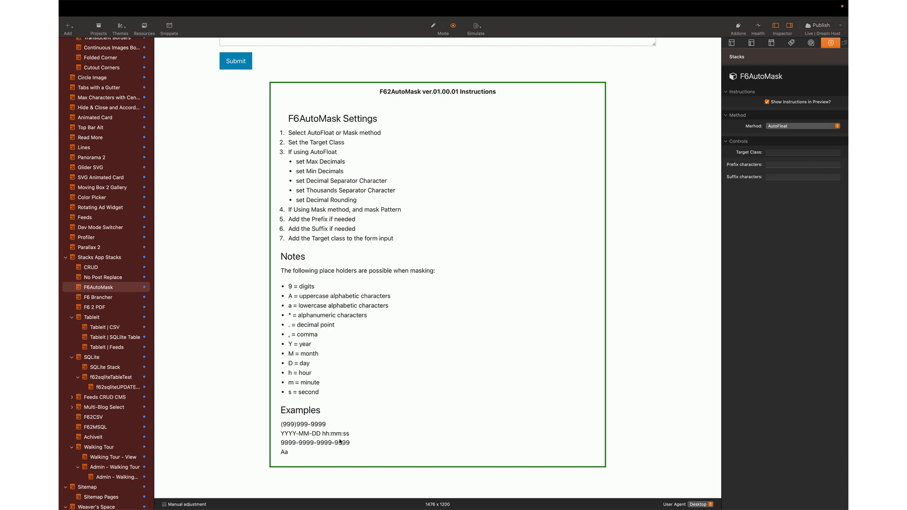
{"action": "key", "text": "super+r"}
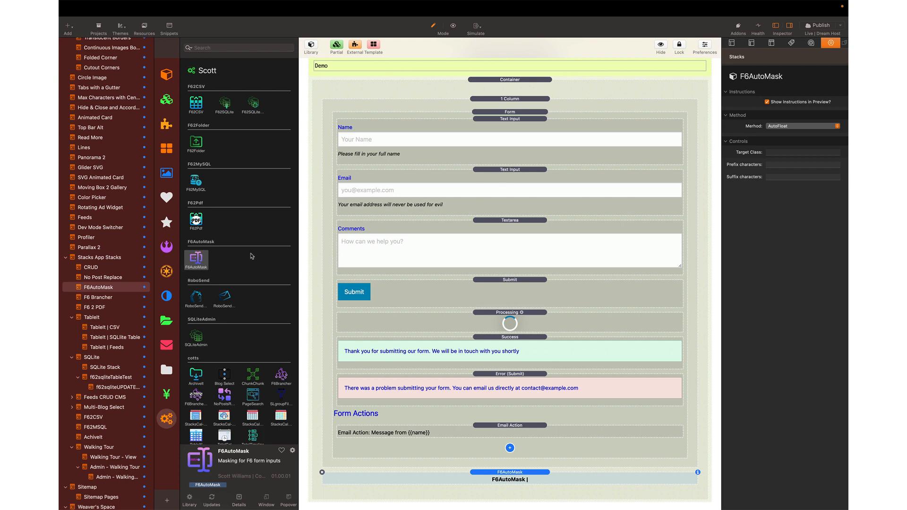
- Insert a Text Input stack from Weavers Space between the Email and Comments fields
{"action": "left_click", "coordinate": [165, 247]}
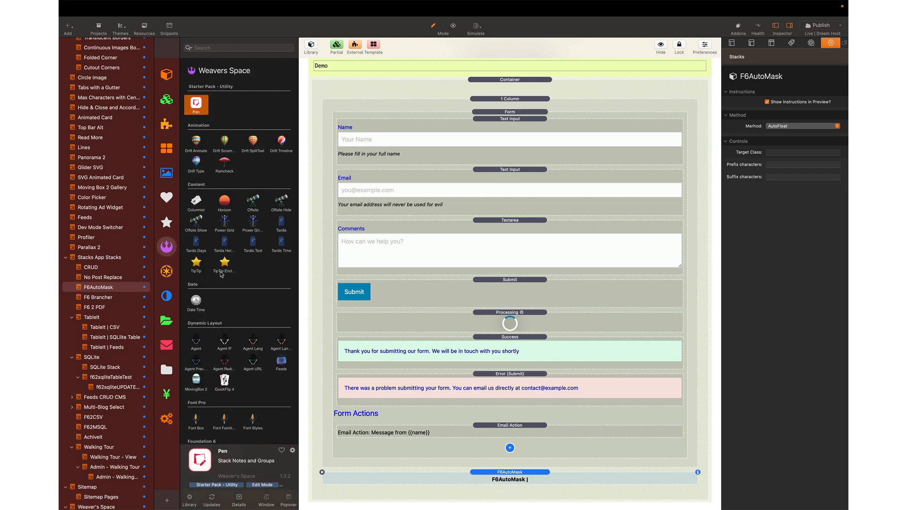
{"action": "scroll", "coordinate": [222, 274], "scroll_direction": "down", "scroll_amount": 20}
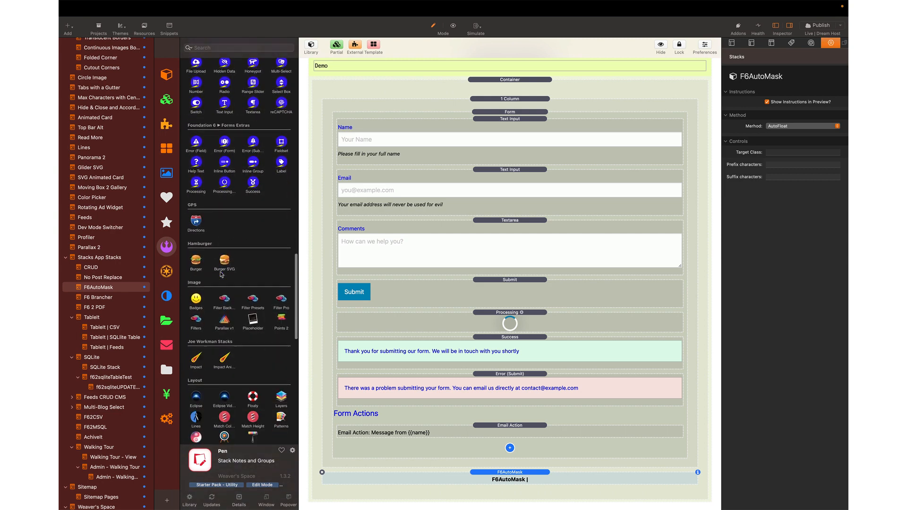
{"action": "scroll", "coordinate": [222, 275], "scroll_direction": "up", "scroll_amount": 10}
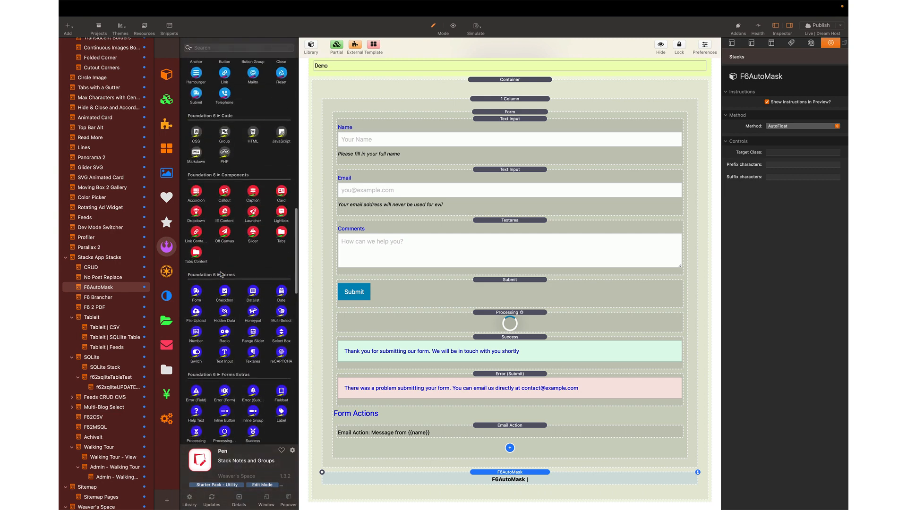
{"action": "scroll", "coordinate": [221, 275], "scroll_direction": "down", "scroll_amount": 3}
{"action": "left_click", "coordinate": [226, 319]}
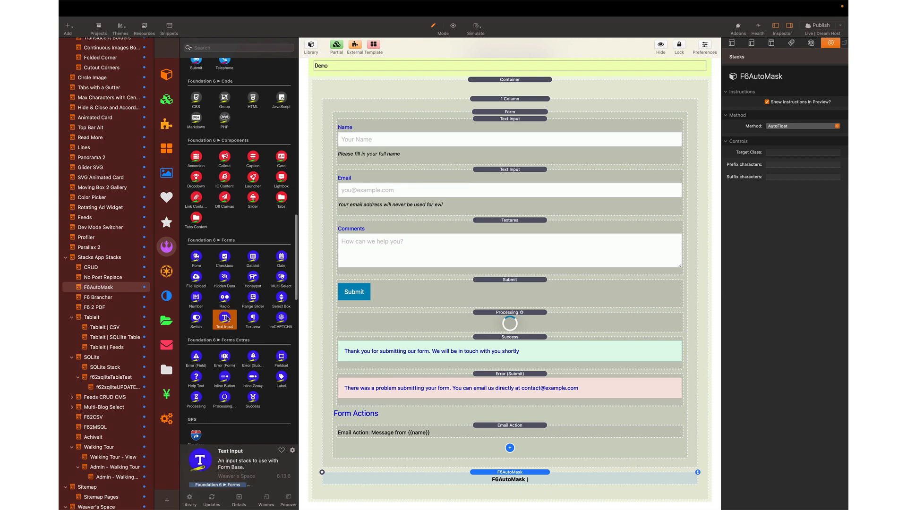
{"action": "left_click_drag", "start_coordinate": [226, 319], "coordinate": [494, 227]}
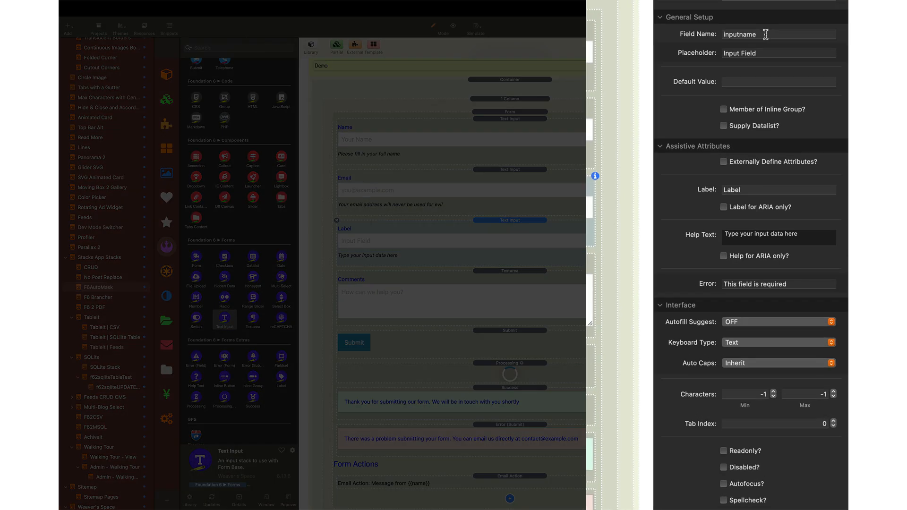
{"action": "left_click_drag", "start_coordinate": [795, 128], "coordinate": [700, 129]}
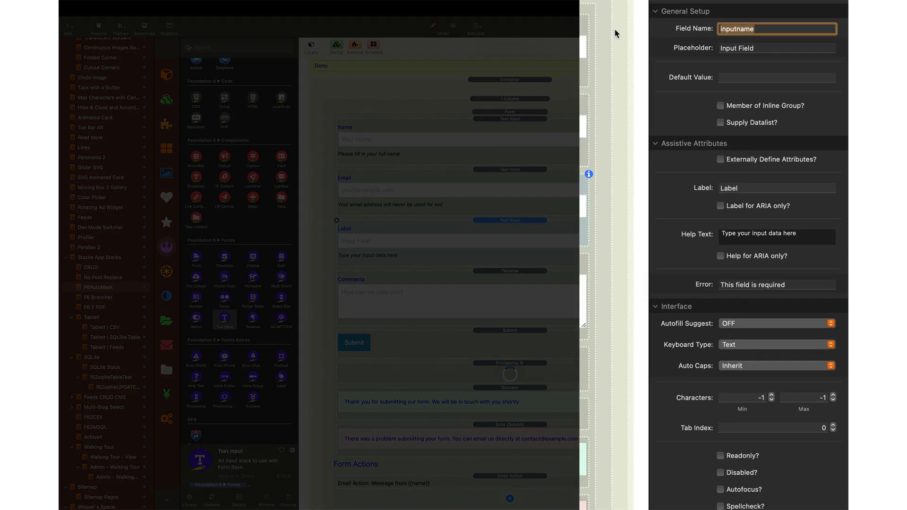
{"action": "type", "text": "phone"}
{"action": "key", "text": "Tab"}
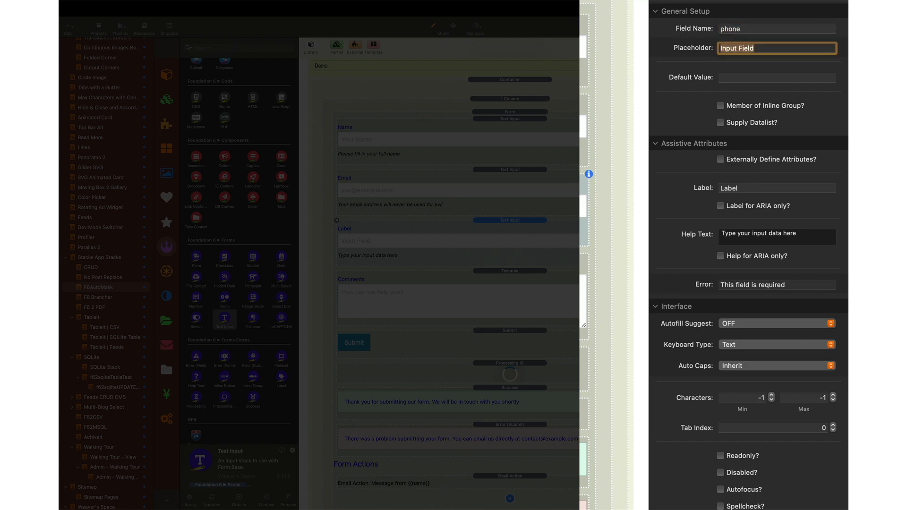
{"action": "key", "text": "BackSpace"}
{"action": "type", "text": "()"}
{"action": "type", "text": "123"}
{"action": "key", "text": "BackSpace"}
{"action": "type", "text": "456-7890"}
{"action": "left_click", "coordinate": [748, 188]}
{"action": "type", "text": "P"}
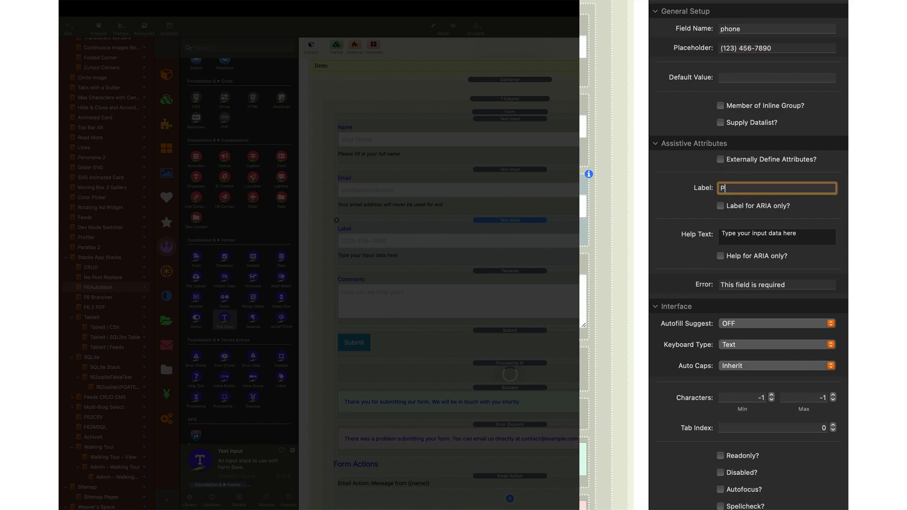
{"action": "type", "text": "hone"}
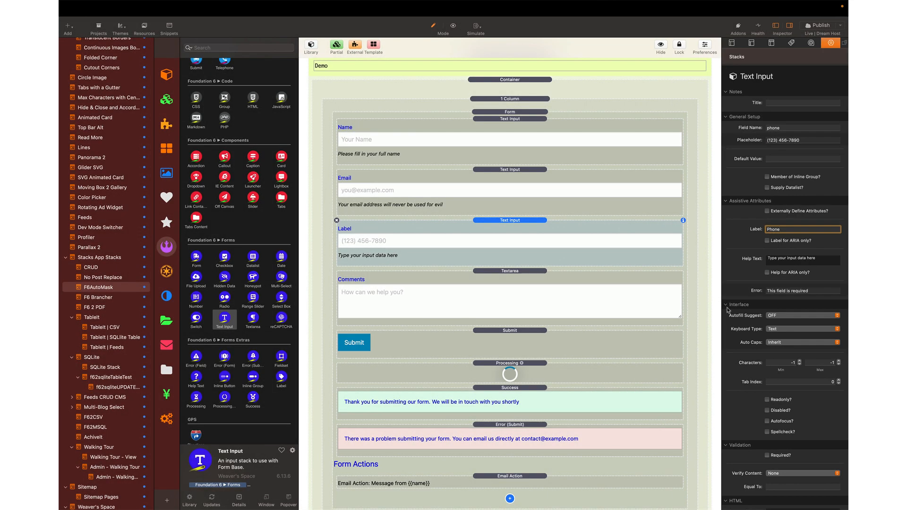
- Give the field the custom class contact-phone and copy that class name
{"action": "scroll", "coordinate": [727, 310], "scroll_direction": "down", "scroll_amount": 2}
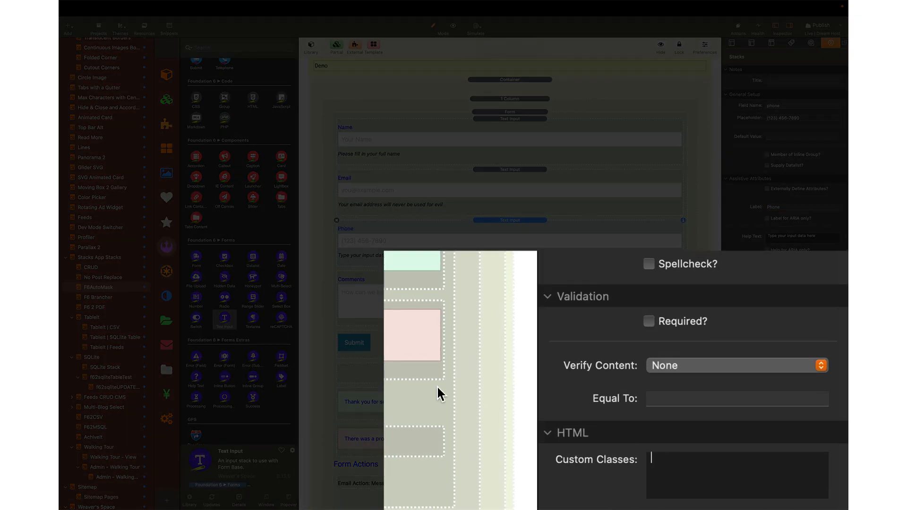
{"action": "type", "text": "phone"}
{"action": "type", "text": "contact-"}
{"action": "key", "text": "super+a"}
{"action": "key", "text": "super+c"}
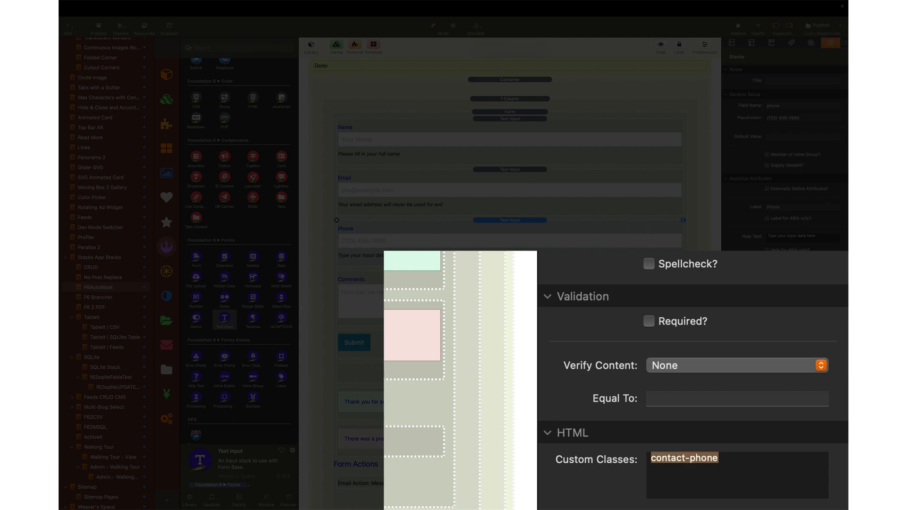
{"action": "scroll", "coordinate": [530, 464], "scroll_direction": "down", "scroll_amount": 2}
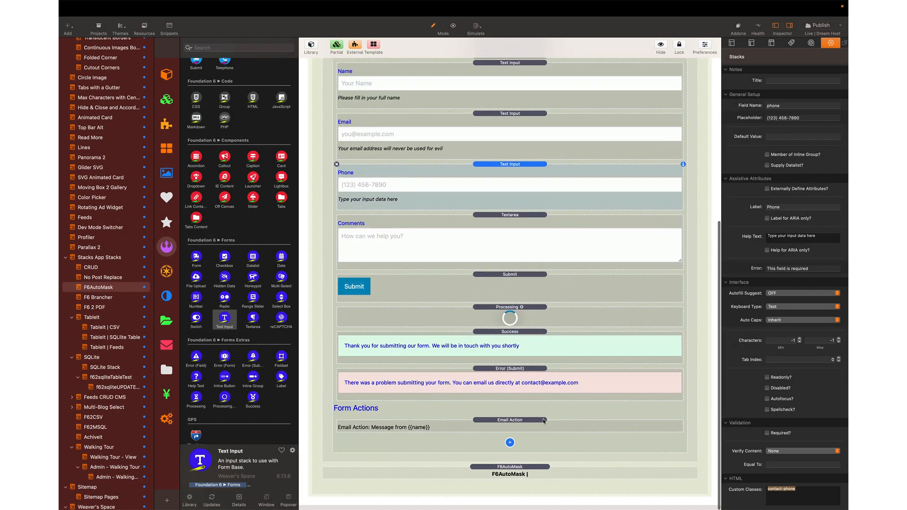
- Paste contact-phone into the F6AutoMask stack's Target Class
{"action": "left_click", "coordinate": [526, 480]}
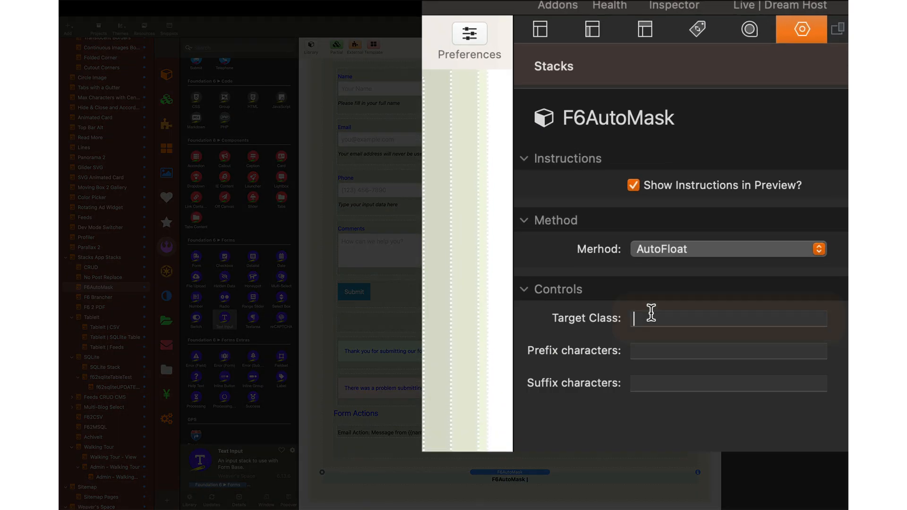
{"action": "left_click", "coordinate": [773, 153]}
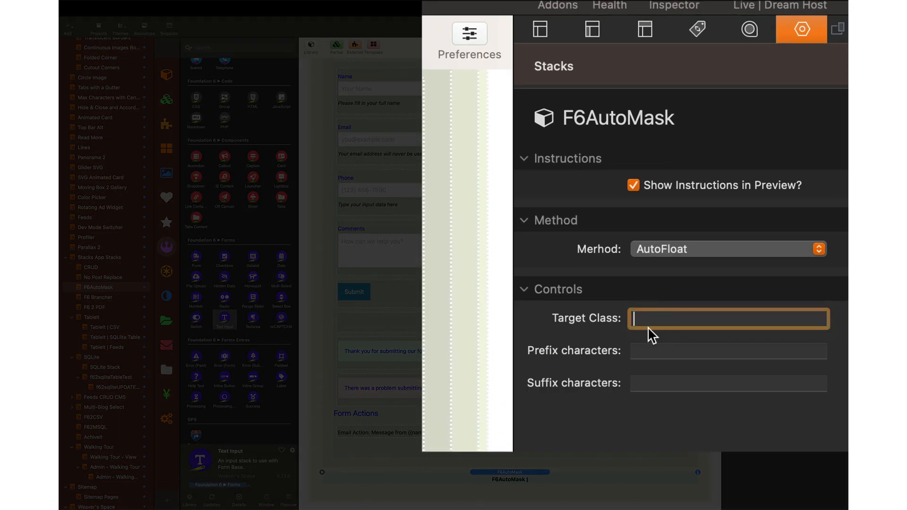
{"action": "key", "text": "super+v"}
- Preview the page to read the F6AutoMask instructions, then return to editing
{"action": "key", "text": "super+r"}
{"action": "scroll", "coordinate": [620, 245], "scroll_direction": "down", "scroll_amount": 5}
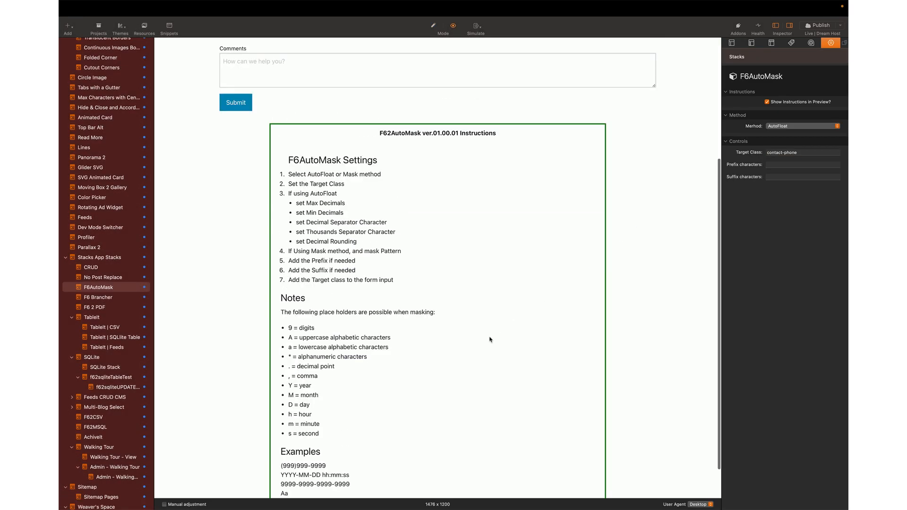
{"action": "scroll", "coordinate": [396, 326], "scroll_direction": "down", "scroll_amount": 2}
{"action": "scroll", "coordinate": [396, 326], "scroll_direction": "down", "scroll_amount": 1}
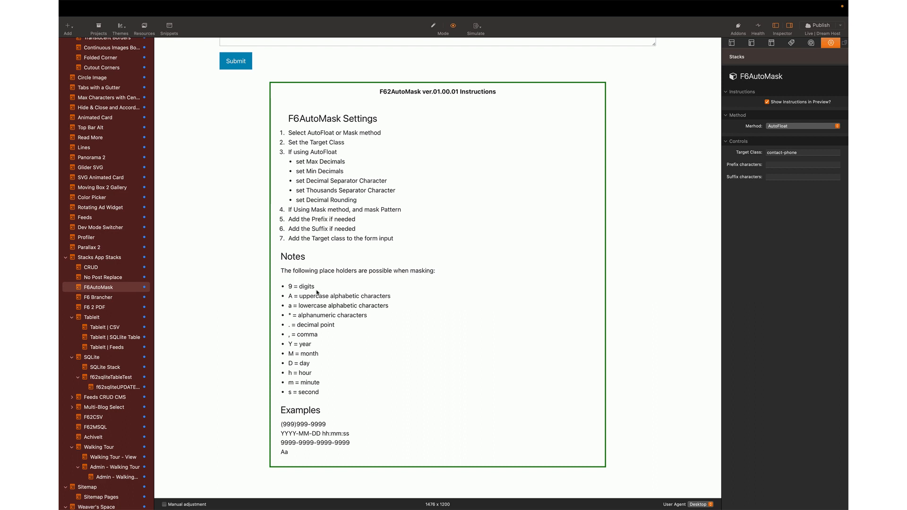
{"action": "key", "text": "super+r"}
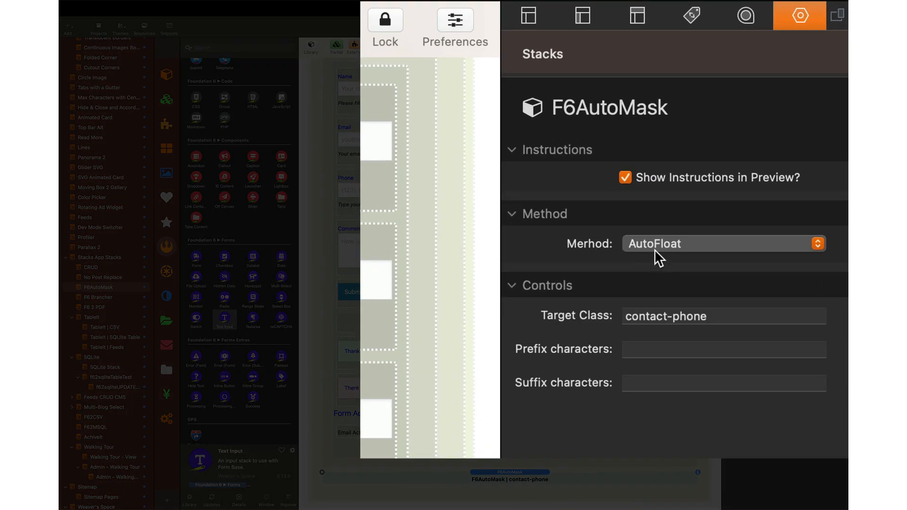
{"action": "left_click", "coordinate": [777, 126]}
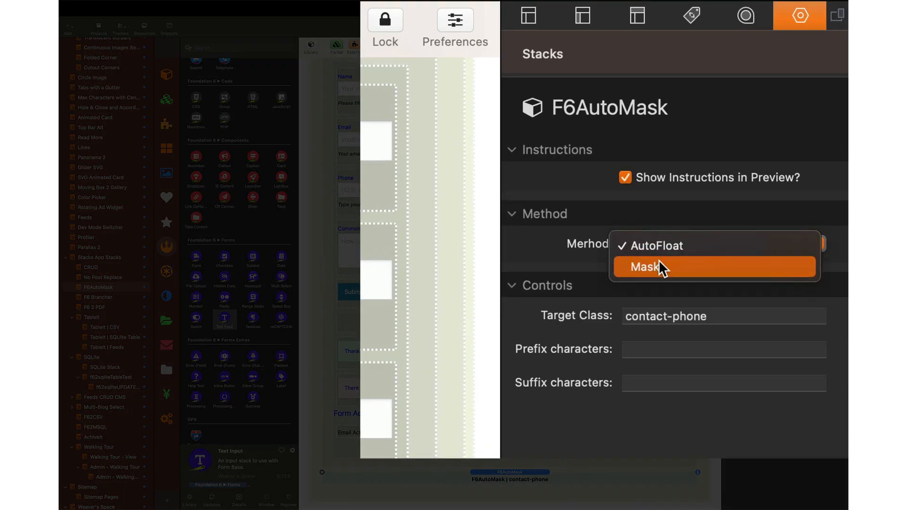
{"action": "left_click", "coordinate": [660, 268]}
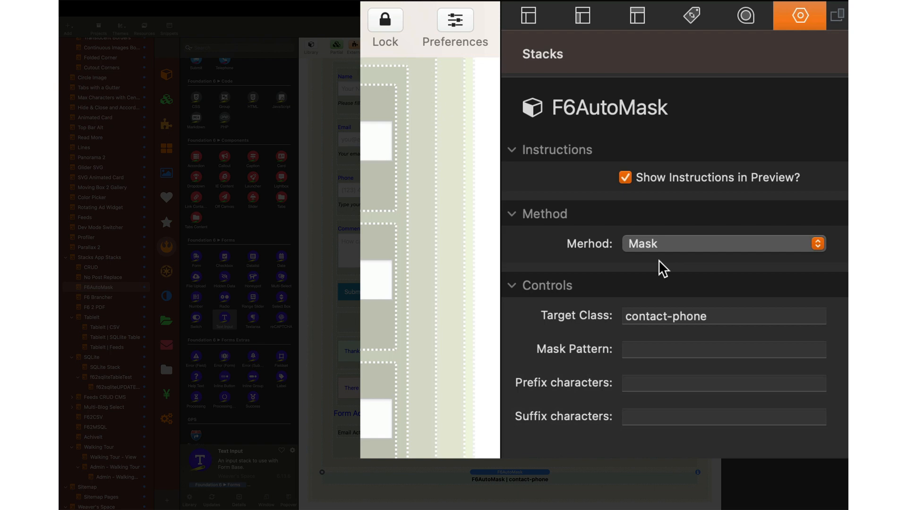
{"action": "left_click", "coordinate": [647, 348]}
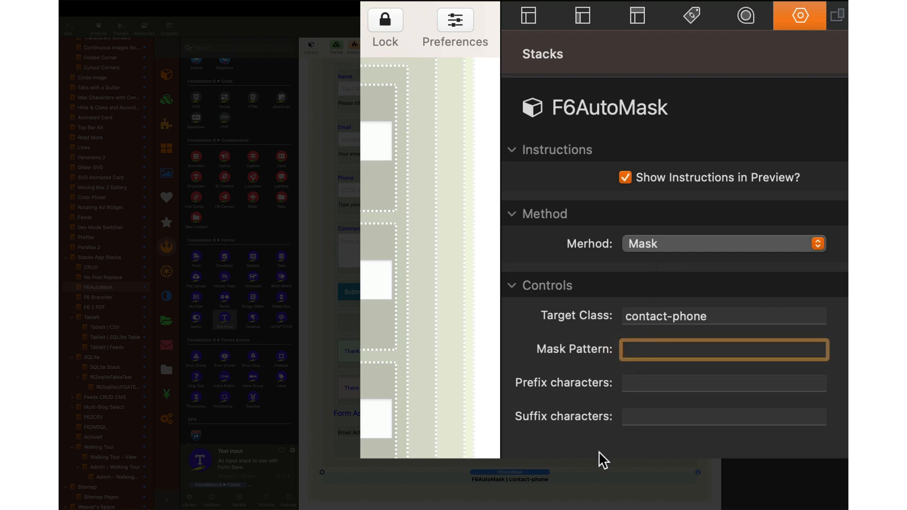
{"action": "type", "text": "()"}
{"action": "key", "text": "Left"}
{"action": "type", "text": "999"}
{"action": "key", "text": "Right"}
{"action": "type", "text": "999-9999"}
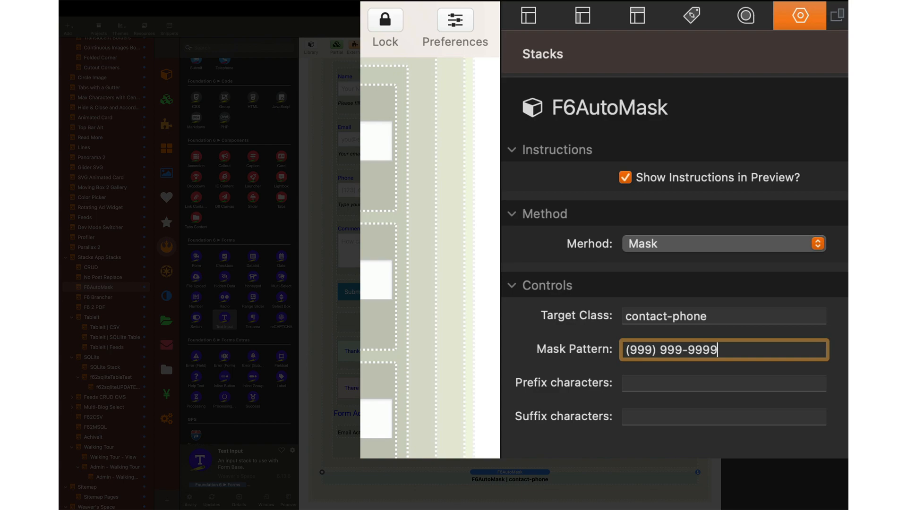
{"action": "key", "text": "super+a"}
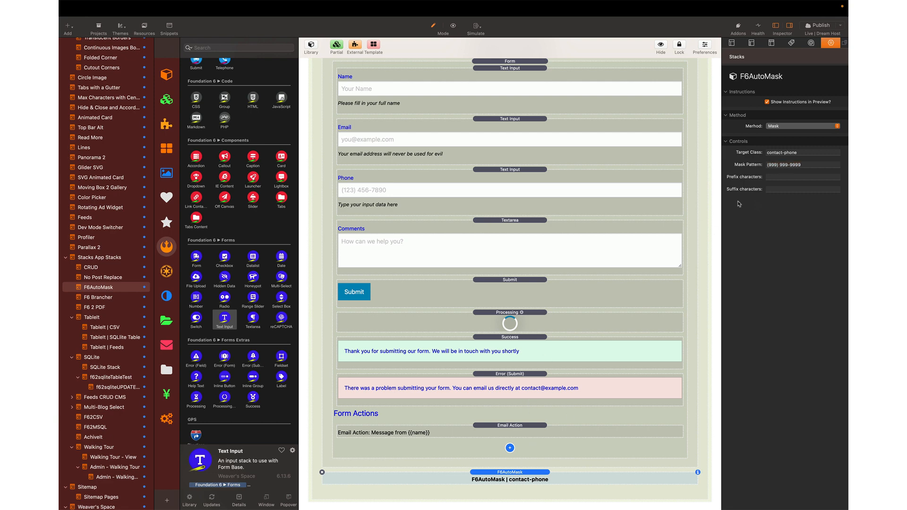
- Change the Target Class to contact-phone1 and preview the page
{"action": "left_click", "coordinate": [804, 154]}
{"action": "type", "text": "1"}
{"action": "key", "text": "Return"}
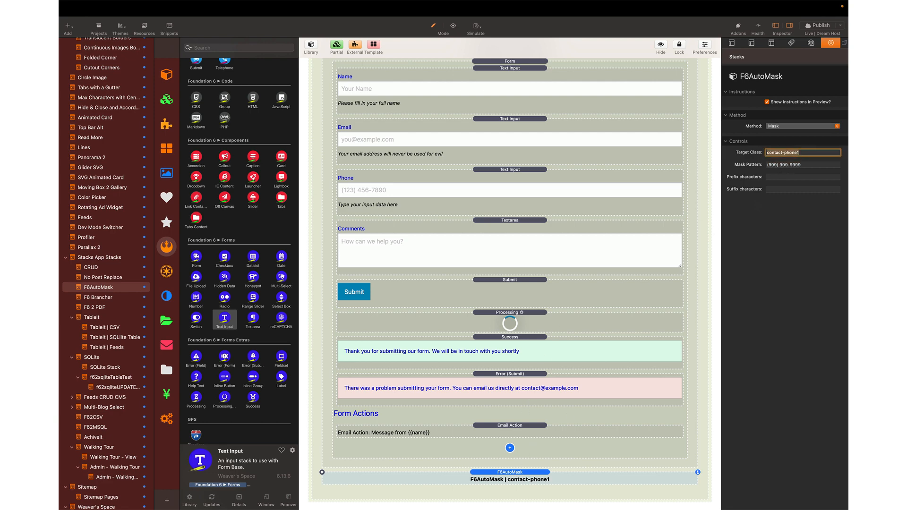
{"action": "key", "text": "super+r"}
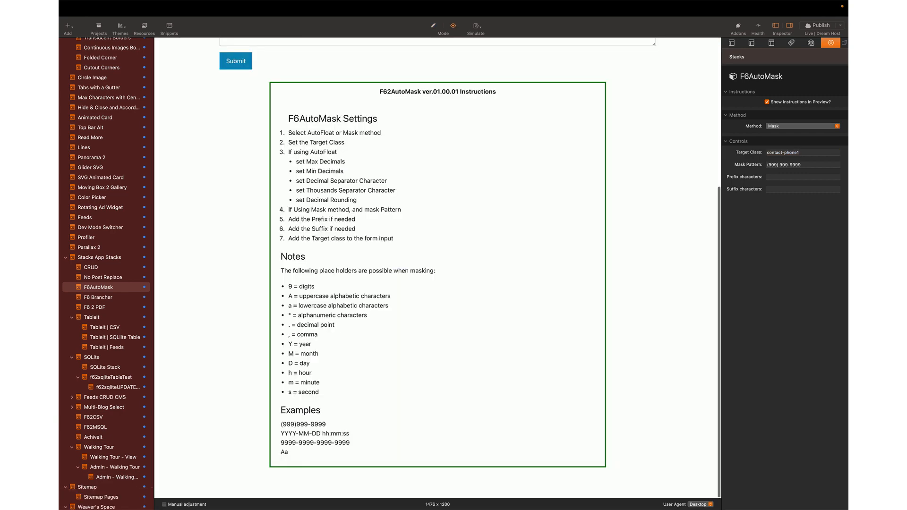
- Type random letters and digits into Phone to confirm no masking, clear it, and return to editing
{"action": "scroll", "coordinate": [622, 134], "scroll_direction": "up", "scroll_amount": 5}
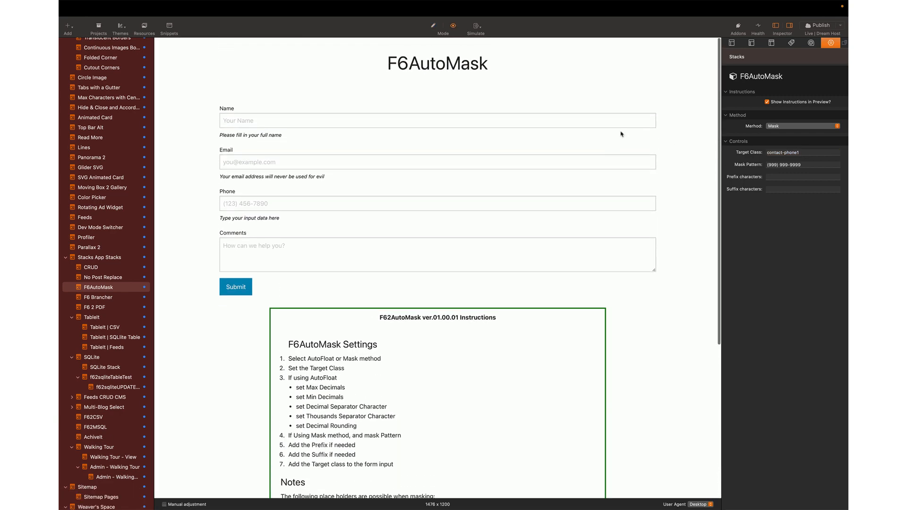
{"action": "left_click", "coordinate": [268, 196]}
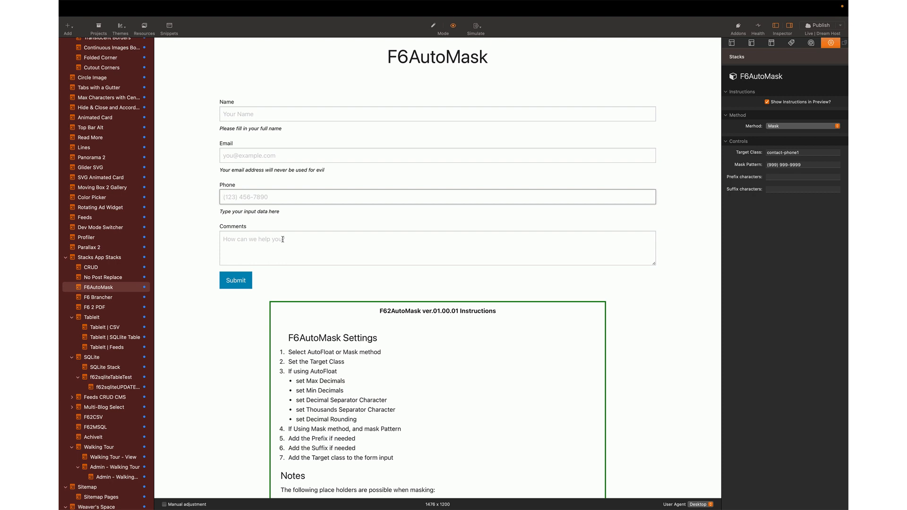
{"action": "type", "text": "1234456566848935984y5897465"}
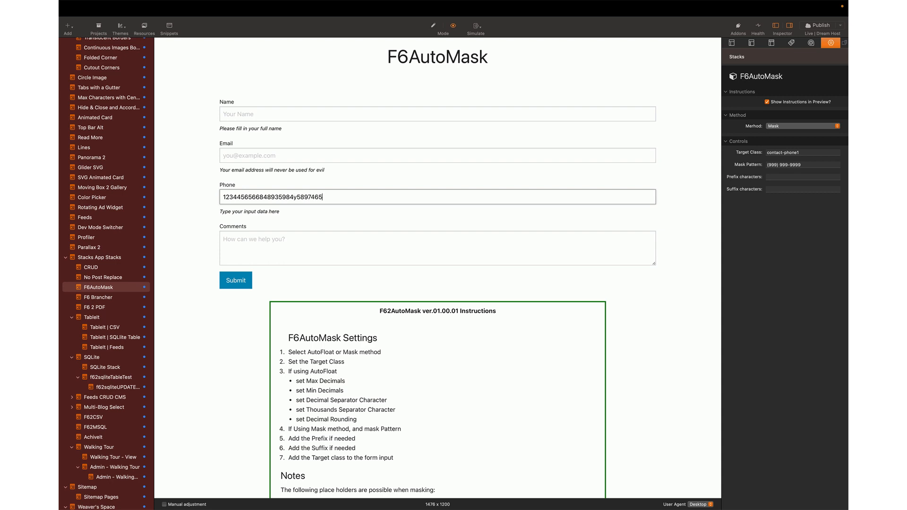
{"action": "type", "text": "465946345359846ifbdvnfdbsv ,jnsb fvjhfbslvhjbfhbvhsgripghutwrpyg9t47p5q-"}
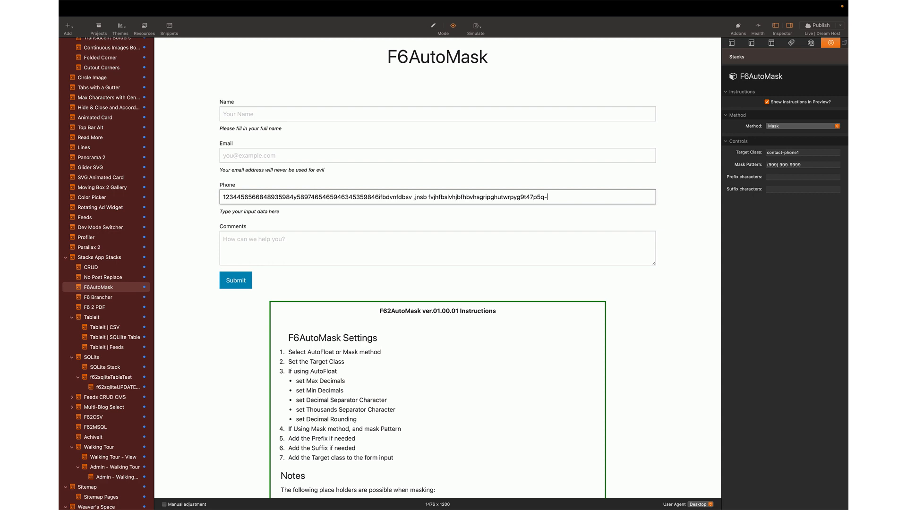
{"action": "key", "text": "super+a"}
{"action": "key", "text": "BackSpace"}
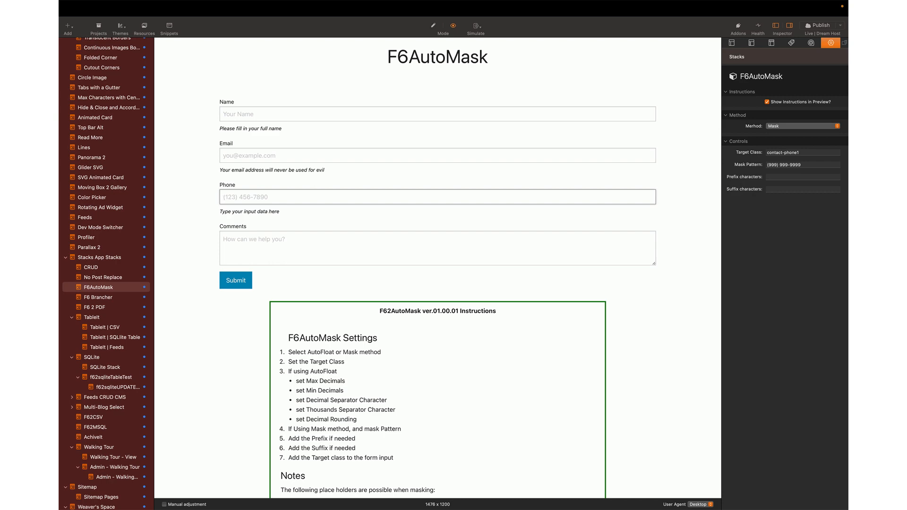
{"action": "key", "text": "super+r"}
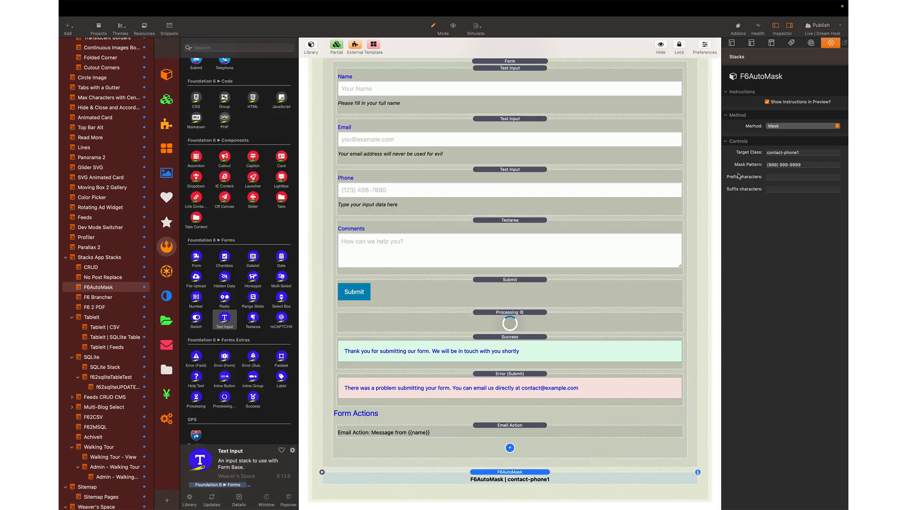
- Restore the Target Class to contact-phone and preview the page
{"action": "left_click", "coordinate": [808, 152]}
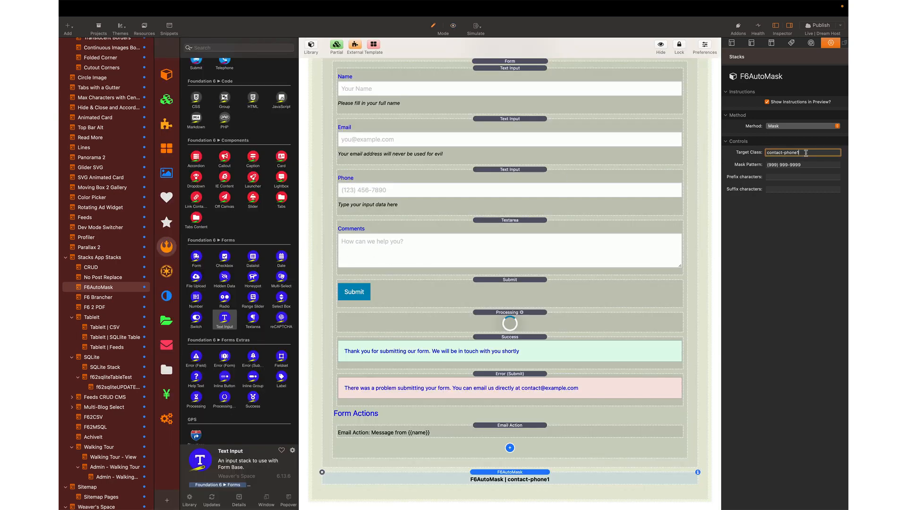
{"action": "key", "text": "Return"}
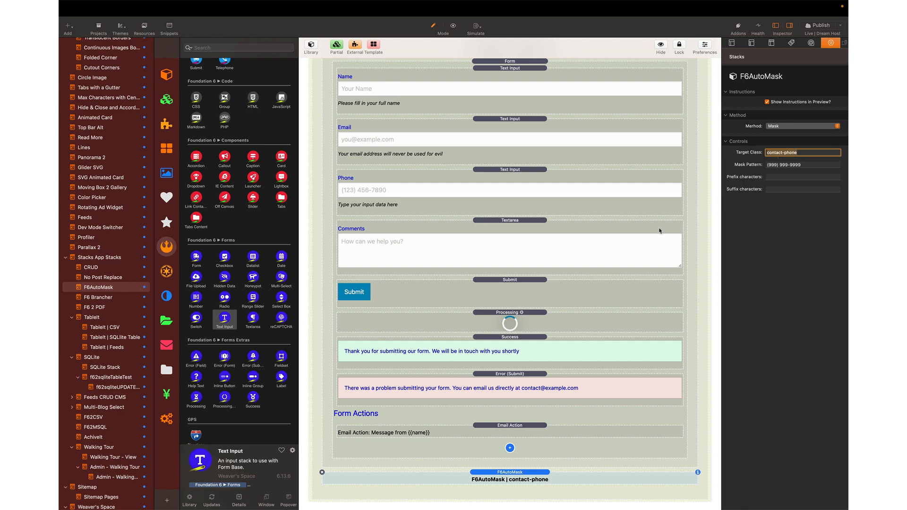
{"action": "key", "text": "super+r"}
{"action": "left_click", "coordinate": [287, 195]}
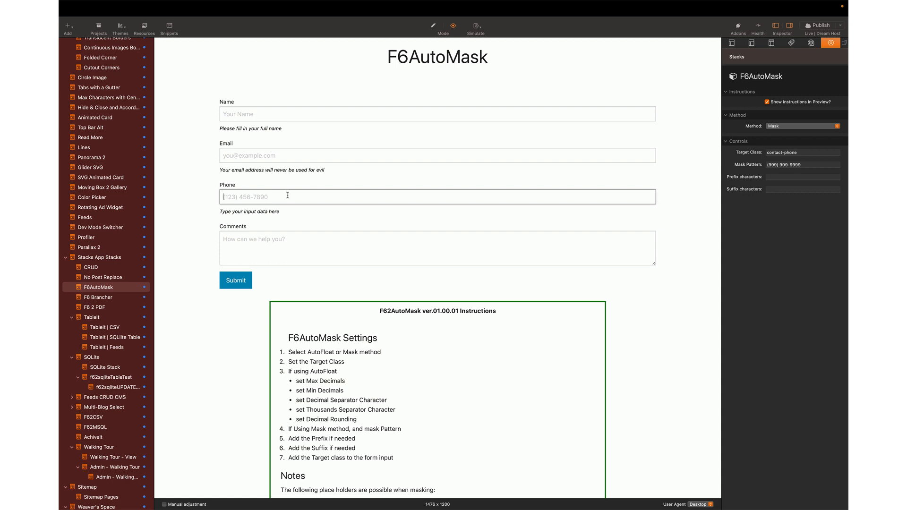
{"action": "key", "text": "super+a"}
{"action": "key", "text": "BackSpace"}
{"action": "key", "text": "super+a"}
{"action": "key", "text": "BackSpace"}
{"action": "key", "text": "super+r"}
{"action": "scroll", "coordinate": [406, 220], "scroll_direction": "up", "scroll_amount": 2}
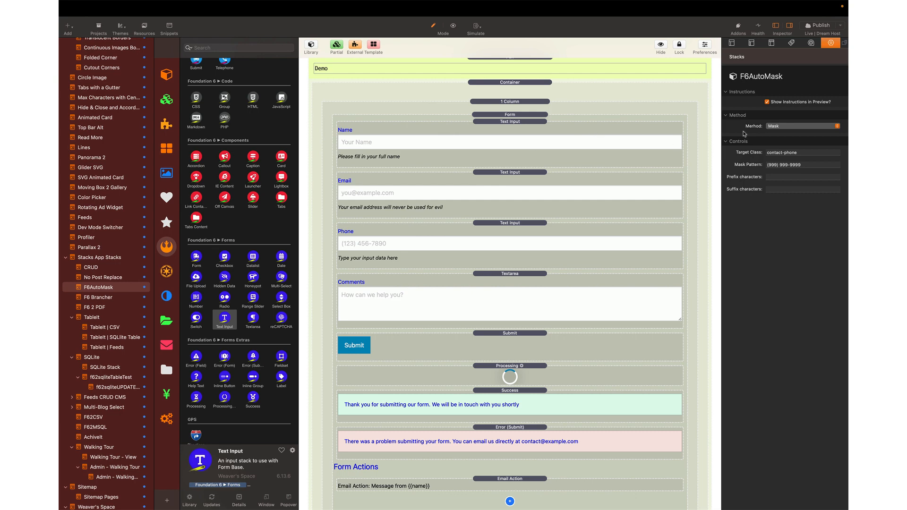
- Set the mask method back to AutoFloat and duplicate the Phone text input
{"action": "left_click", "coordinate": [789, 127]}
{"action": "left_click", "coordinate": [786, 119]}
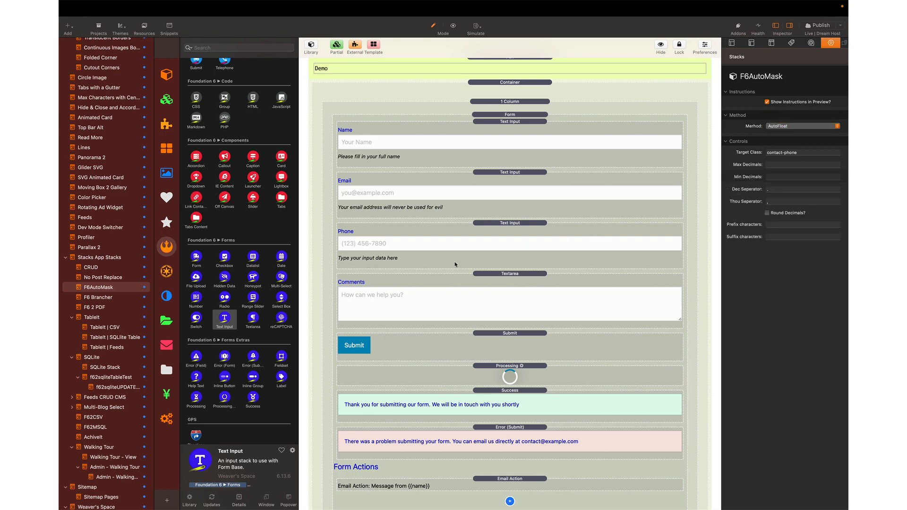
{"action": "left_click", "coordinate": [506, 231]}
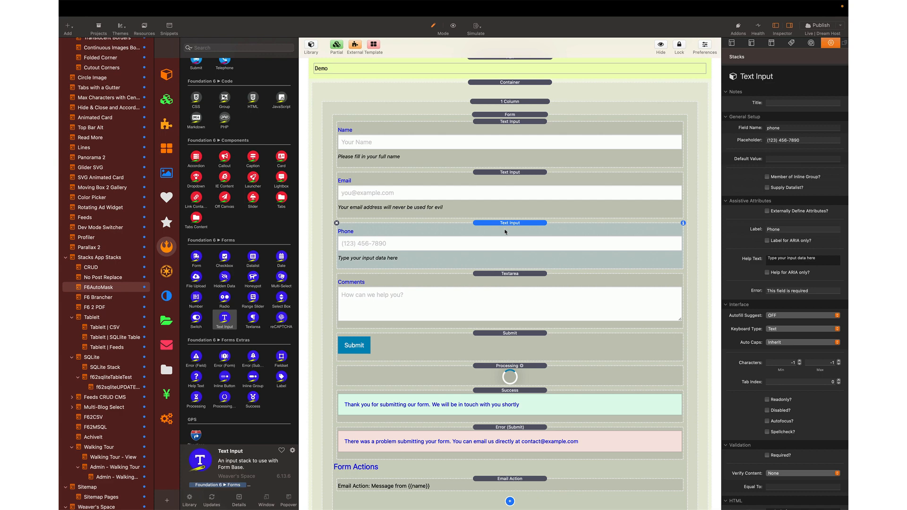
{"action": "key", "text": "super+d"}
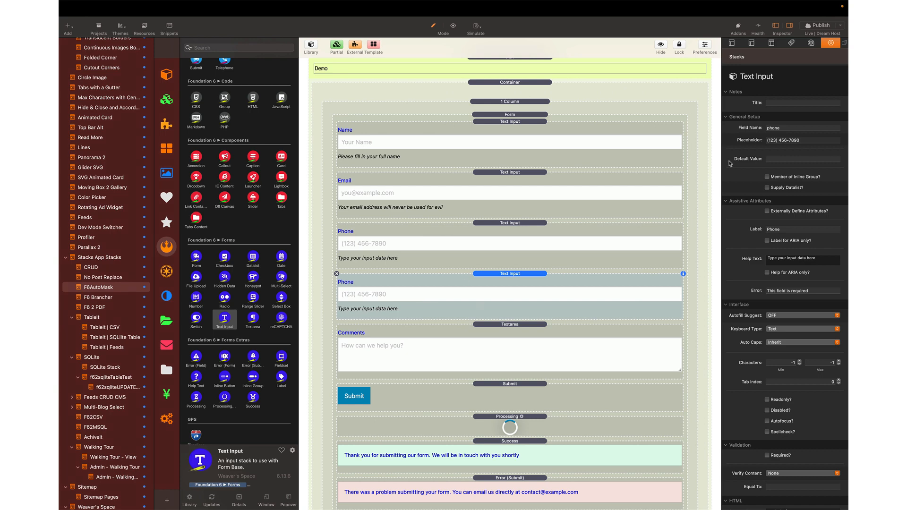
- Name the copy cost, with placeholder $10.00 and label Cost
{"action": "double_click", "coordinate": [794, 127]}
{"action": "type", "text": "cost"}
{"action": "key", "text": "Tab"}
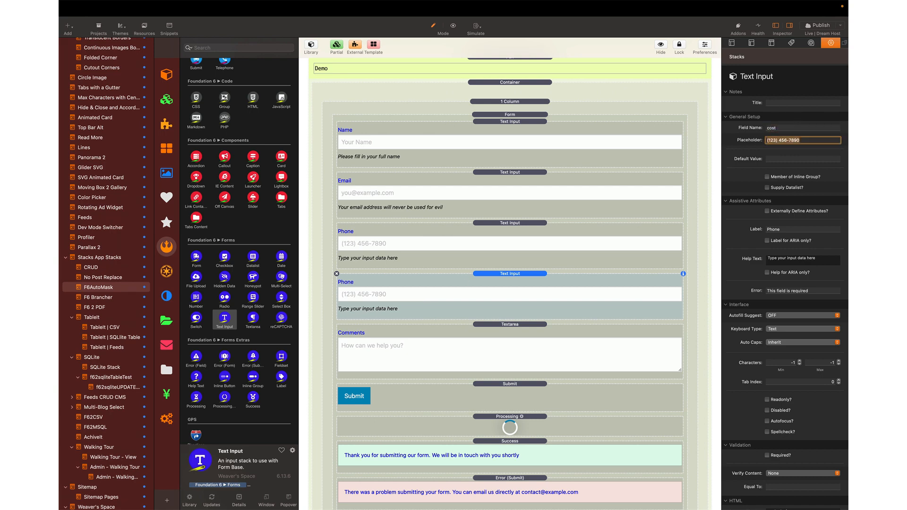
{"action": "type", "text": "$10.00"}
{"action": "left_click", "coordinate": [777, 230]}
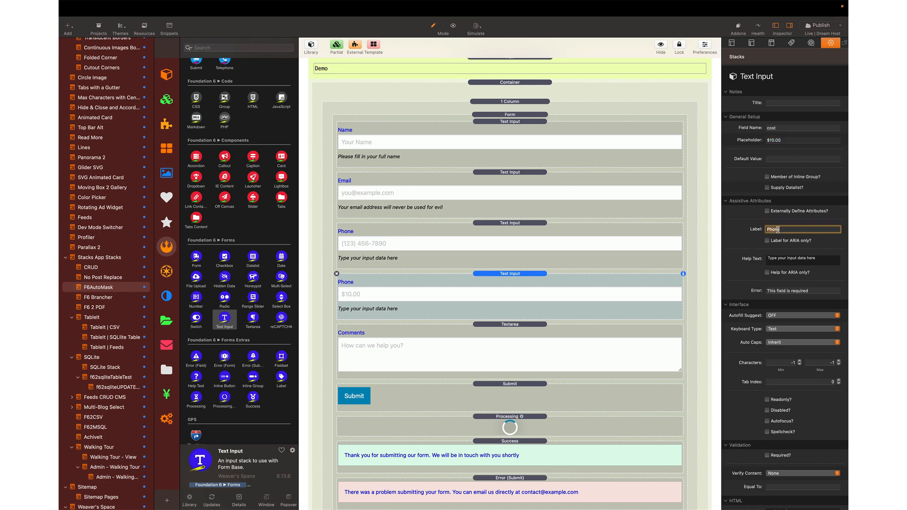
{"action": "double_click", "coordinate": [778, 229]}
{"action": "type", "text": "Cost"}
{"action": "key", "text": "Return"}
- Change the copy's custom class to contact-cost
{"action": "scroll", "coordinate": [782, 470], "scroll_direction": "down", "scroll_amount": 2}
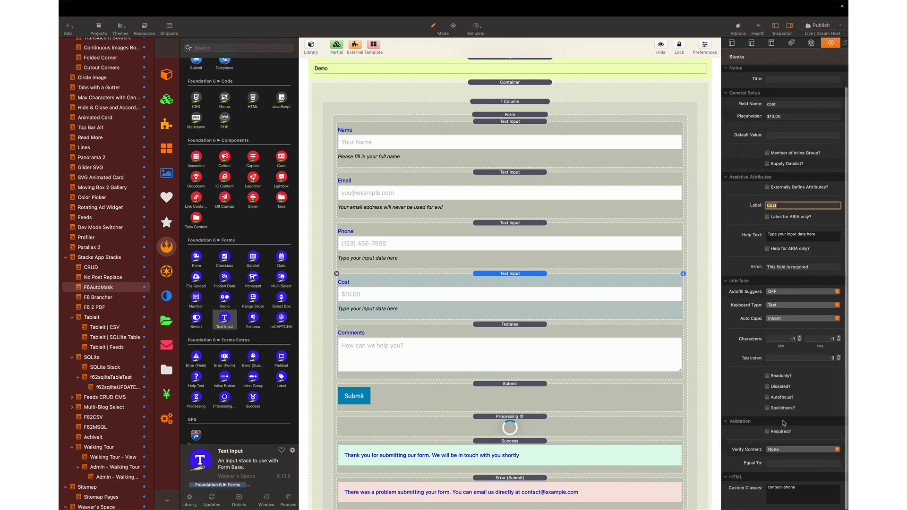
{"action": "double_click", "coordinate": [787, 488]}
{"action": "type", "text": "cost"}
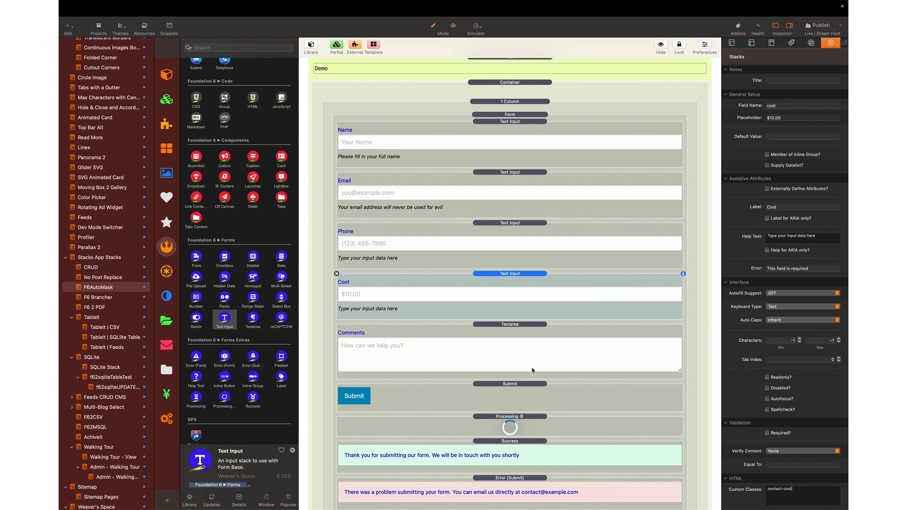
{"action": "scroll", "coordinate": [508, 423], "scroll_direction": "down", "scroll_amount": 5}
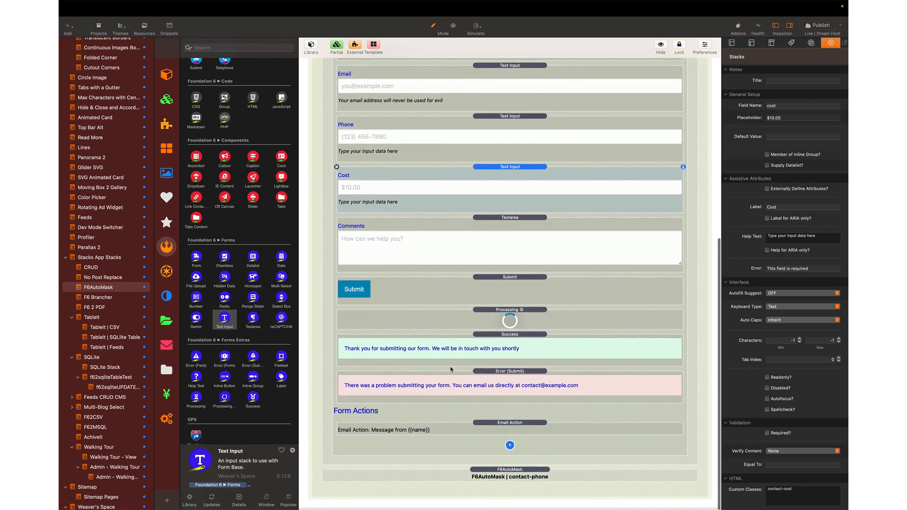
- Duplicate the F6AutoMask stack and target contact-cost, keeping AutoFloat
{"action": "left_click", "coordinate": [500, 474]}
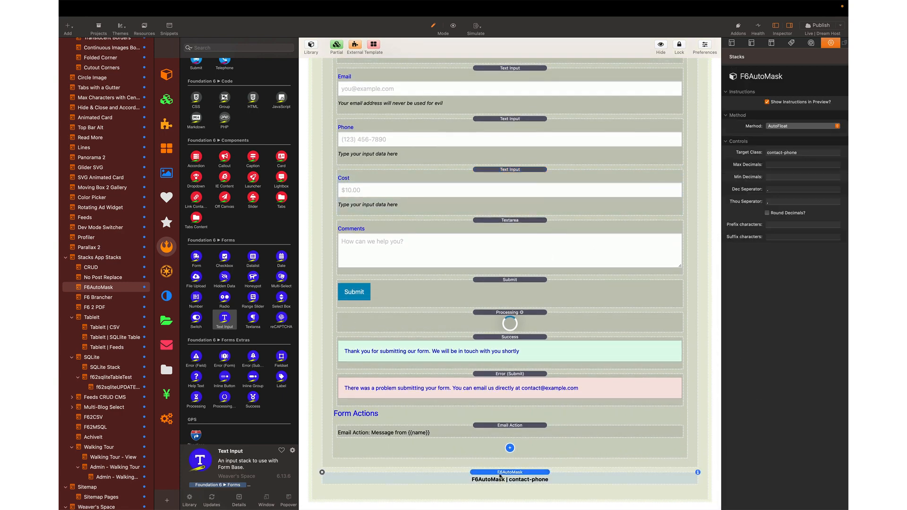
{"action": "key", "text": "super+d"}
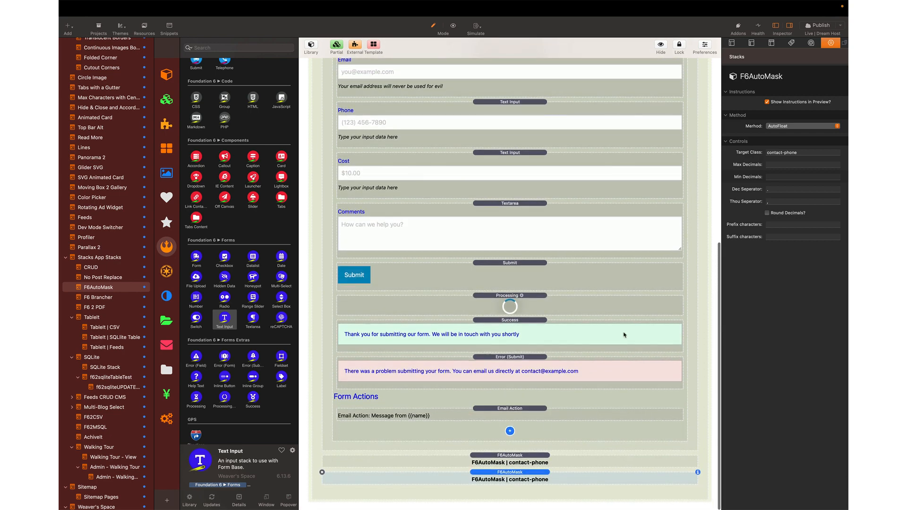
{"action": "double_click", "coordinate": [793, 154]}
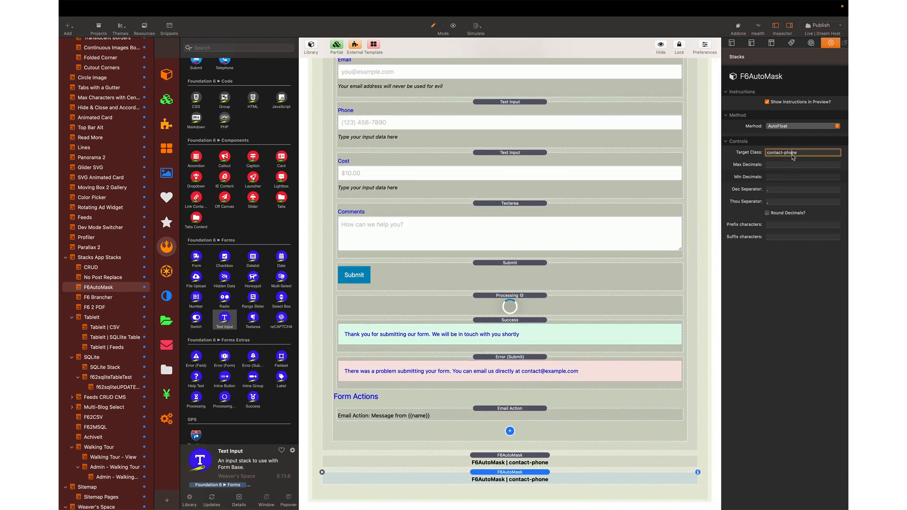
{"action": "type", "text": "cost"}
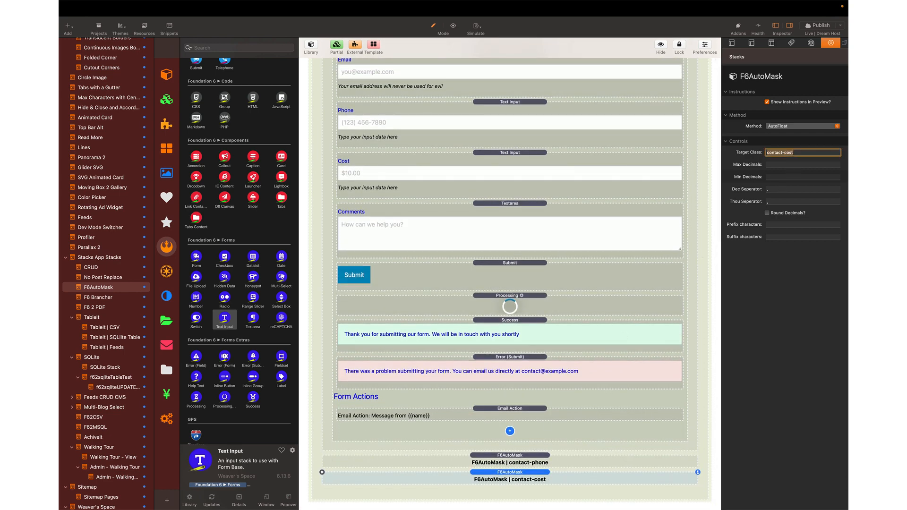
{"action": "left_click", "coordinate": [799, 126]}
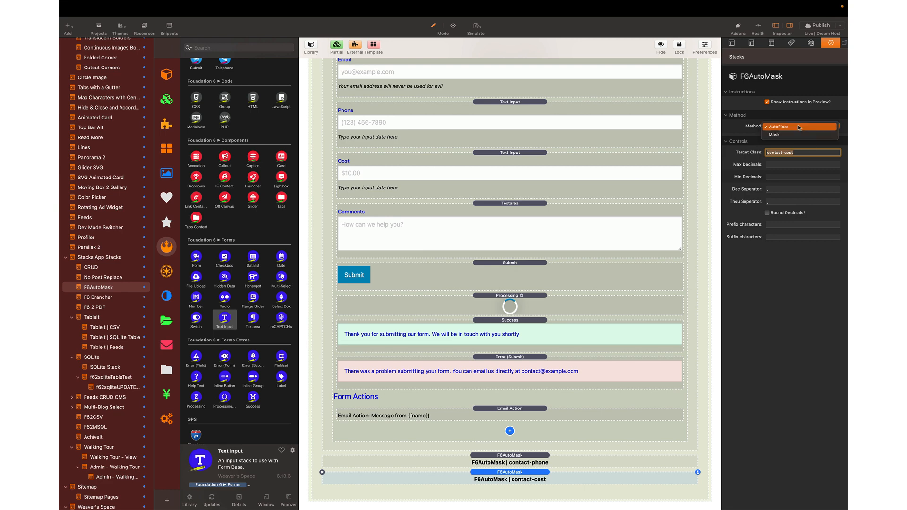
{"action": "left_click", "coordinate": [799, 127]}
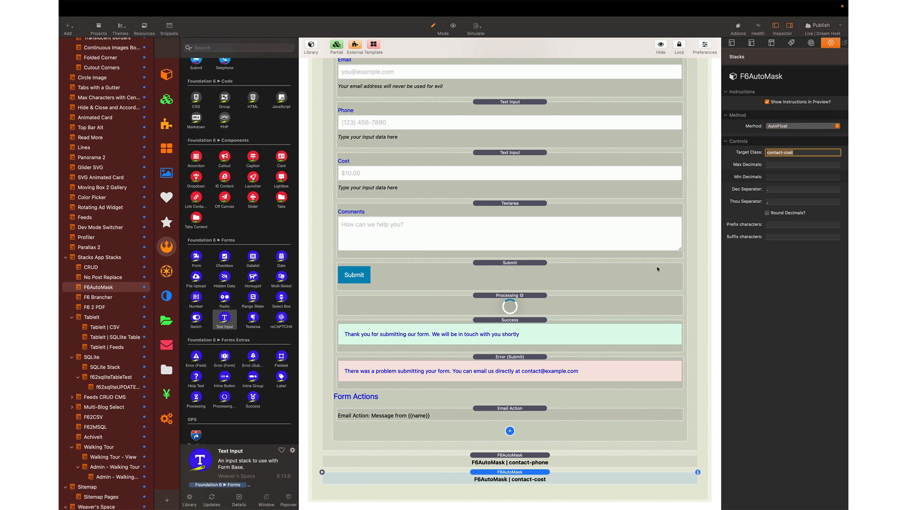
- Set the contact-phone mask stack's method to Mask, then preview the page
{"action": "left_click", "coordinate": [534, 460]}
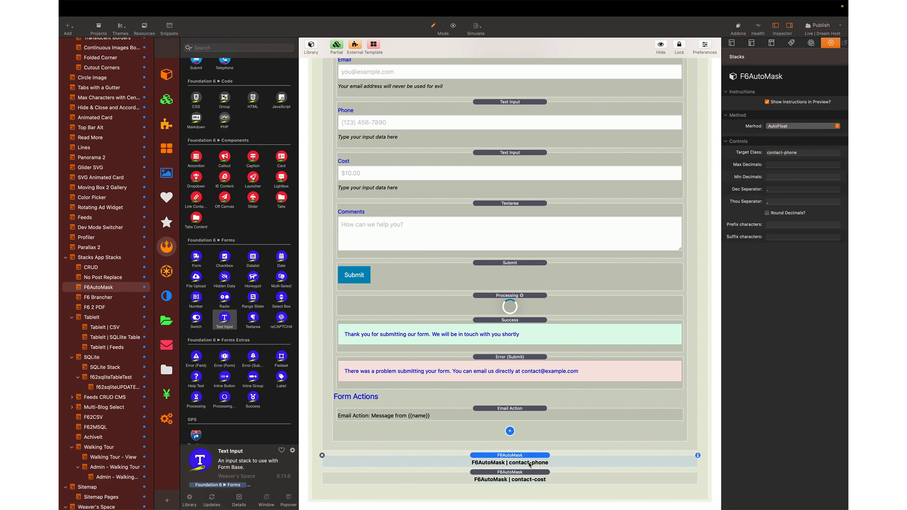
{"action": "left_click", "coordinate": [773, 130]}
{"action": "left_click", "coordinate": [774, 134]}
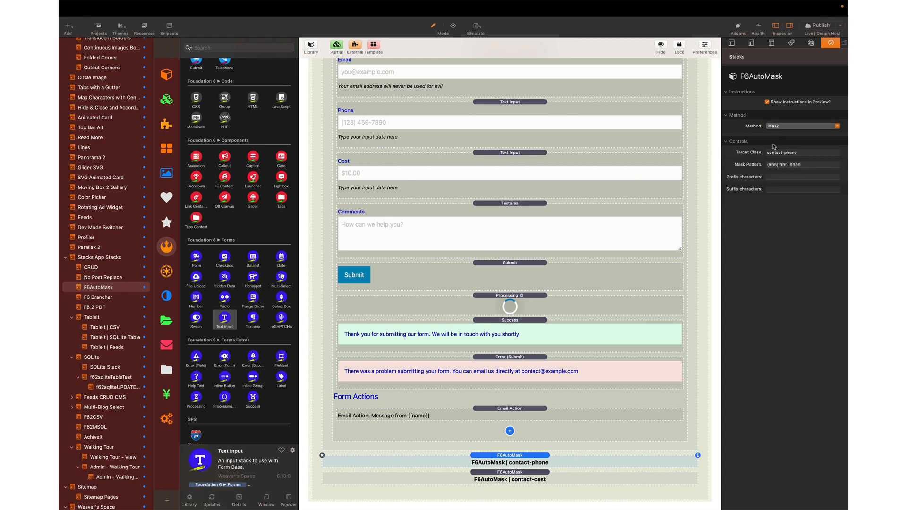
{"action": "left_click", "coordinate": [523, 472]}
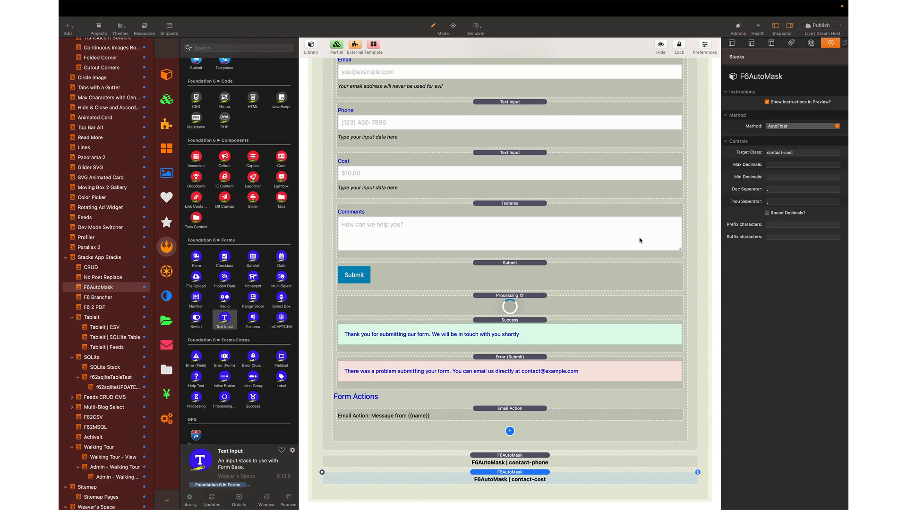
{"action": "key", "text": "super+r"}
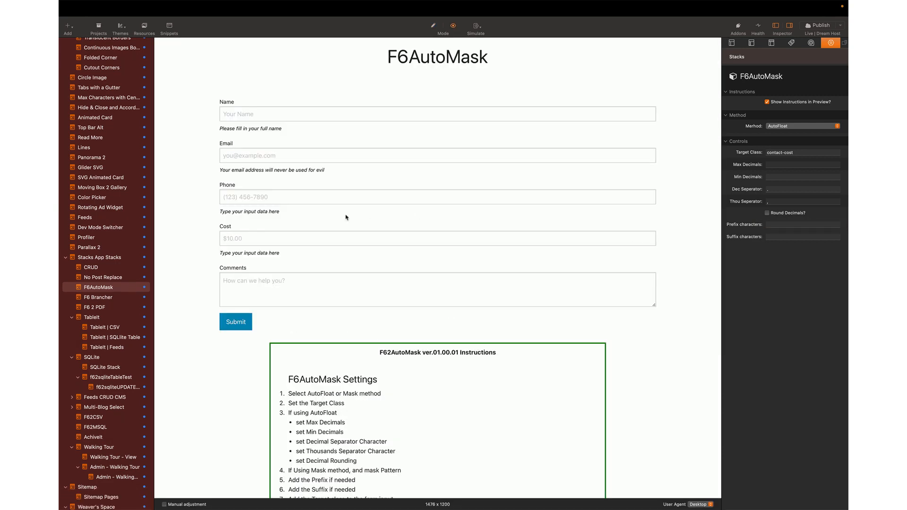
{"action": "left_click", "coordinate": [339, 236]}
{"action": "type", "text": "2"}
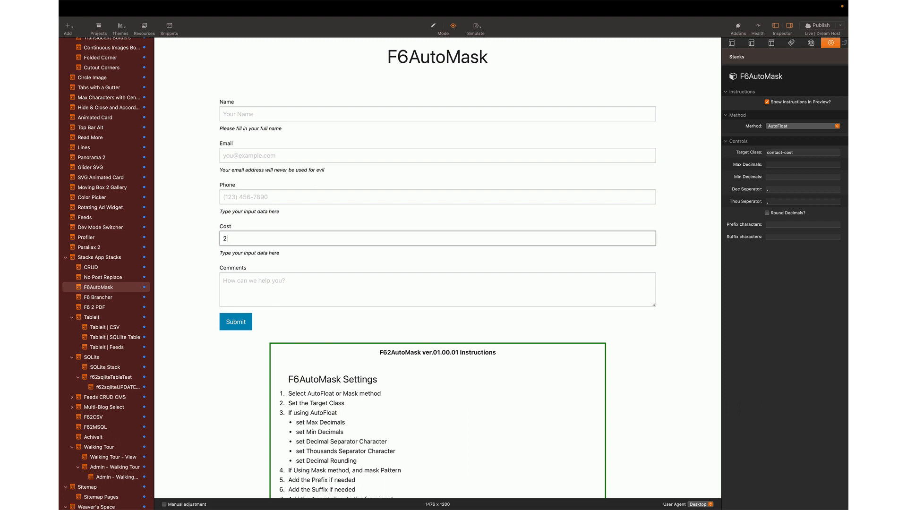
{"action": "type", "text": "77,272,727,727,272,755,200"}
{"action": "left_click", "coordinate": [771, 202]}
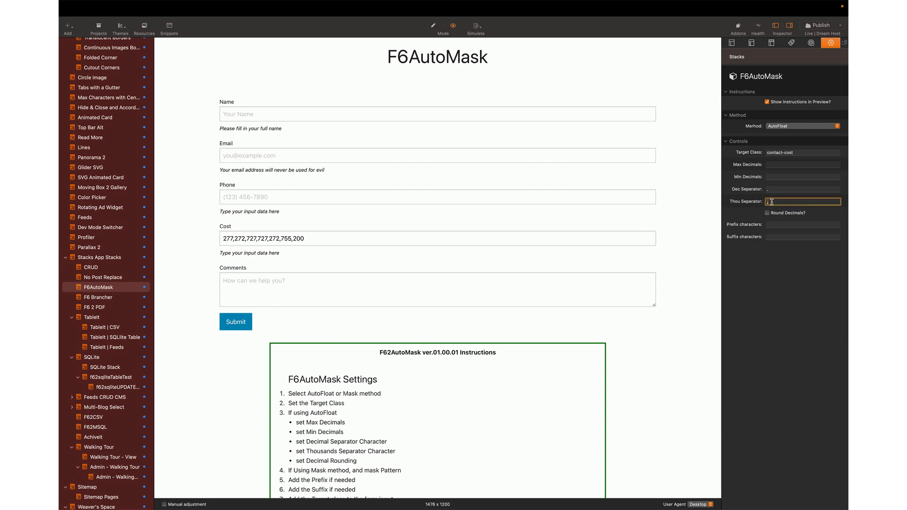
{"action": "type", "text": "*"}
{"action": "key", "text": "Return"}
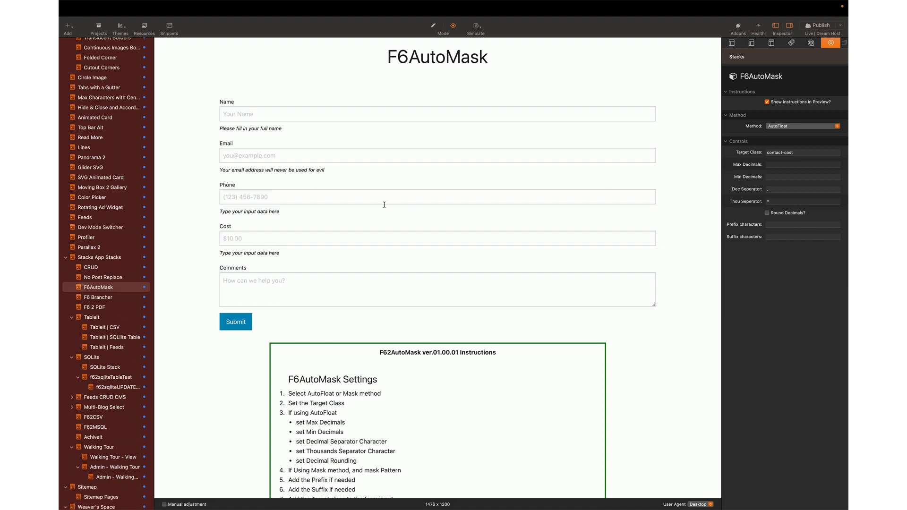
{"action": "left_click", "coordinate": [372, 238]}
{"action": "type", "text": "4747474747474747474747"}
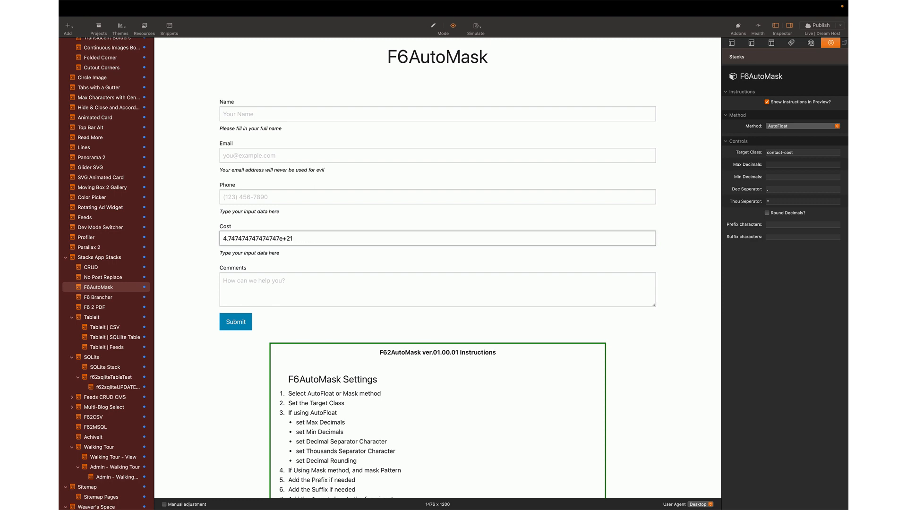
{"action": "key", "text": "BackSpace"}
{"action": "key", "text": "super+a"}
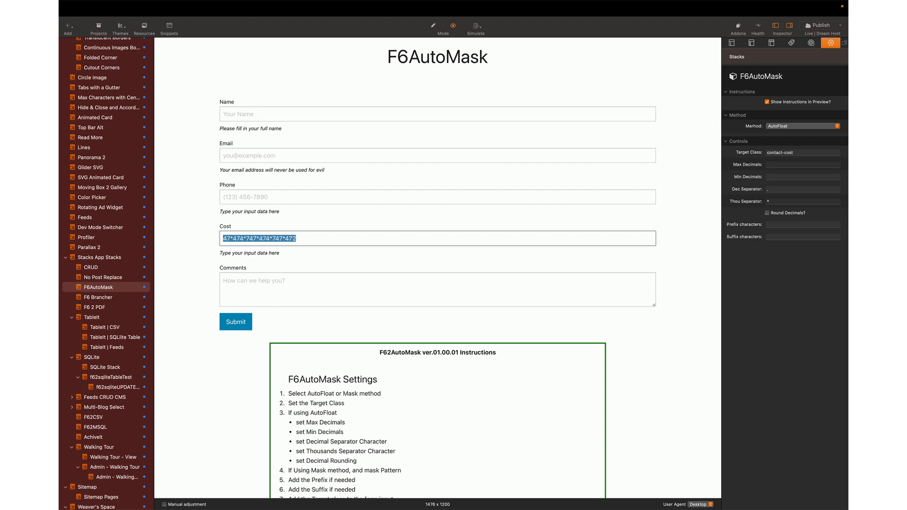
{"action": "type", "text": "84884484848"}
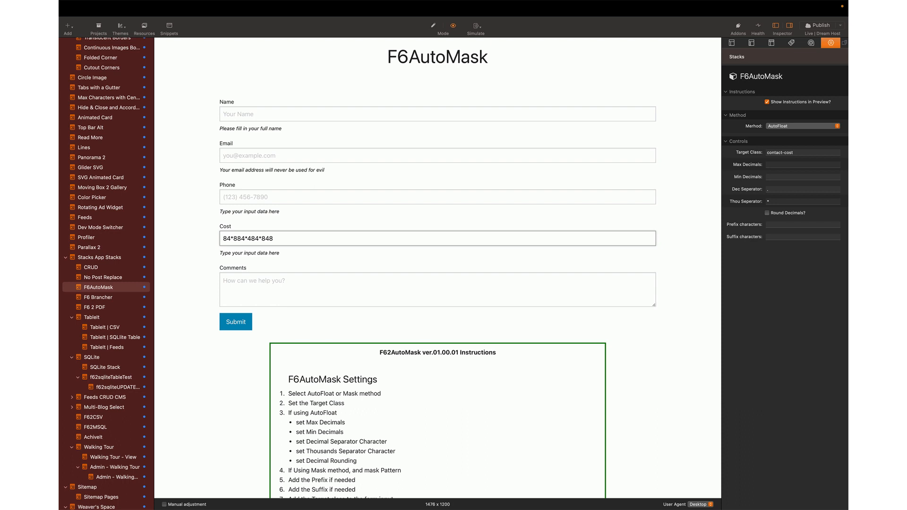
{"action": "left_click", "coordinate": [783, 199]}
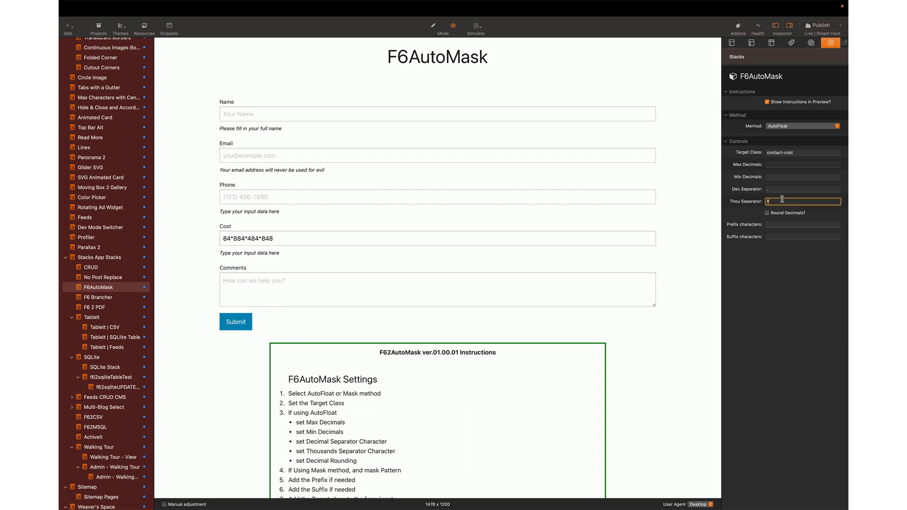
{"action": "type", "text": ","}
{"action": "left_click", "coordinate": [779, 226]}
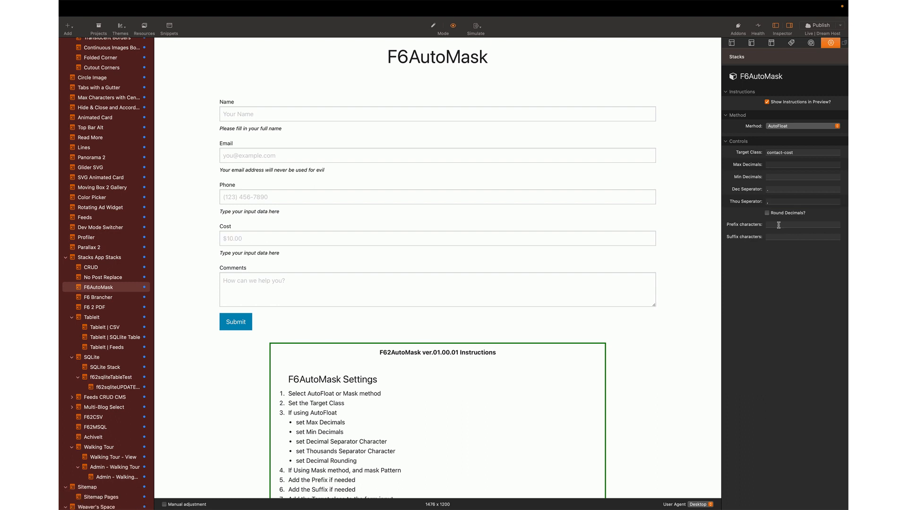
{"action": "type", "text": "$"}
{"action": "key", "text": "Return"}
{"action": "left_click", "coordinate": [372, 239]}
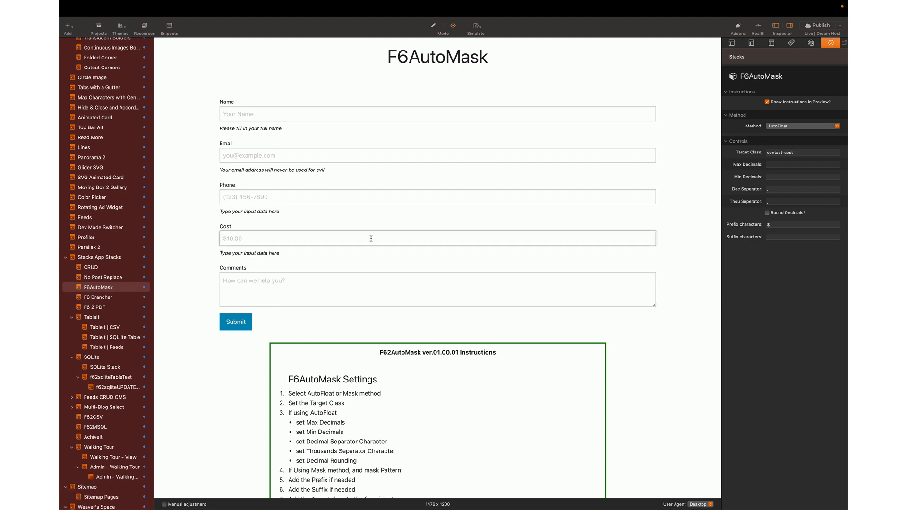
{"action": "type", "text": "47477"}
{"action": "key", "text": "Return"}
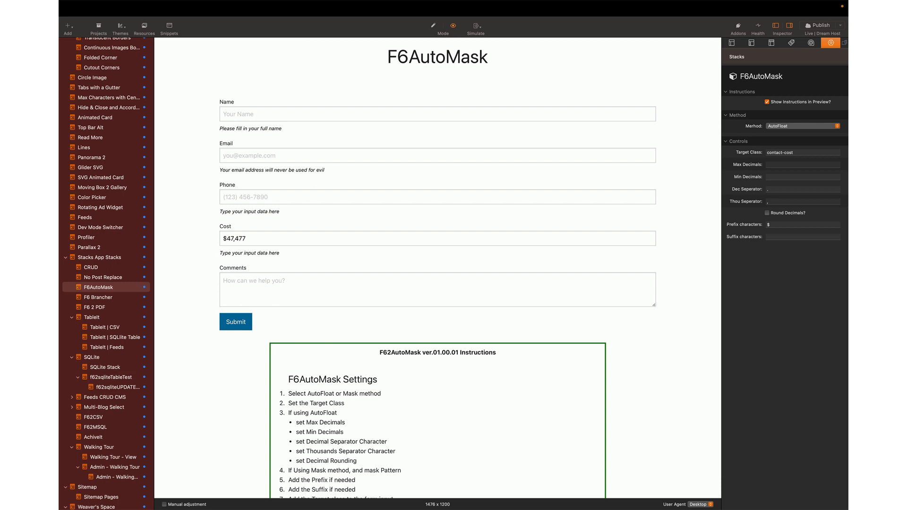
{"action": "left_click", "coordinate": [773, 224]}
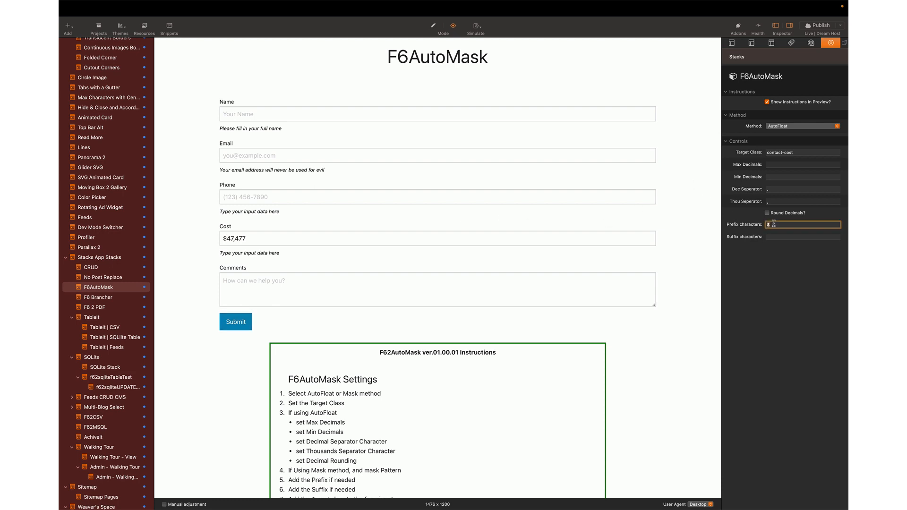
{"action": "key", "text": "BackSpace"}
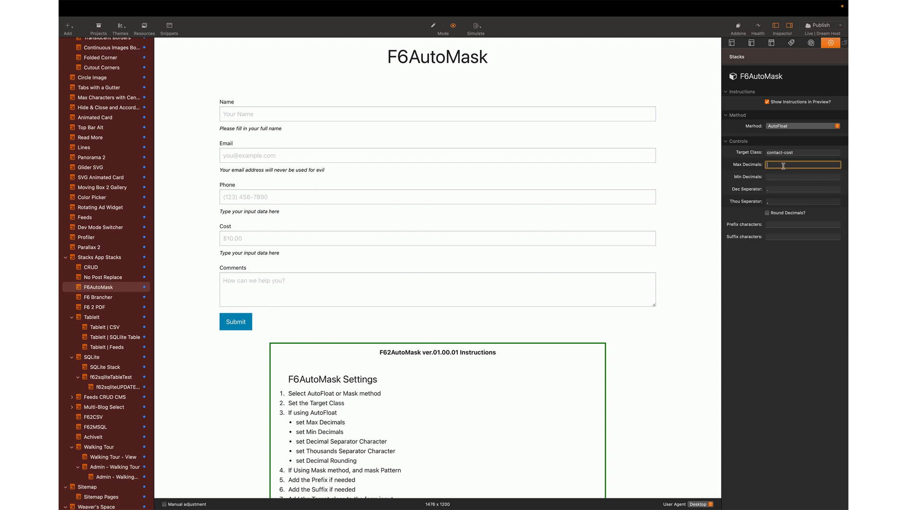
- Enter 3 as the decimal limit and test Cost with 0.0012222222222
{"action": "type", "text": "3"}
{"action": "left_click", "coordinate": [340, 239]}
{"action": "type", "text": "0.001"}
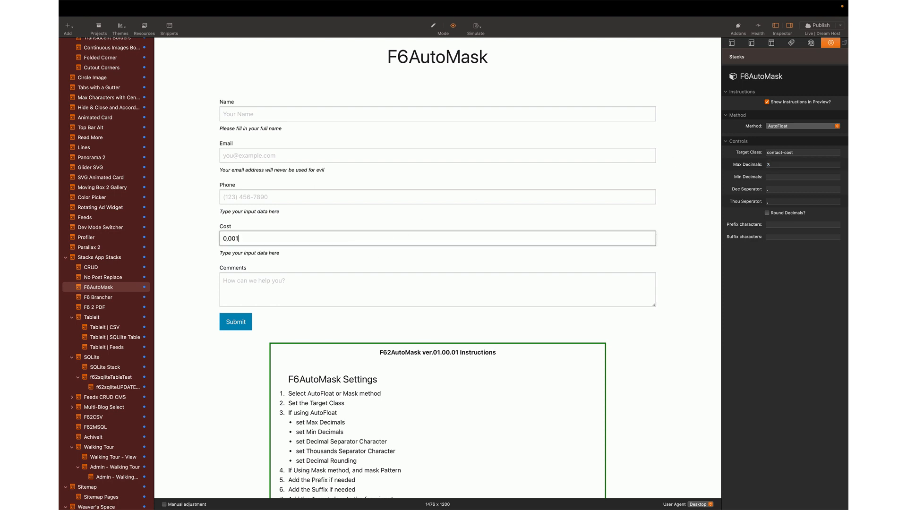
{"action": "type", "text": "2222222."}
{"action": "type", "text": "222"}
{"action": "type", "text": "2"}
- Change Max Decimals and test the Cost field with 12,323.33
{"action": "left_click", "coordinate": [775, 164]}
{"action": "type", "text": "2"}
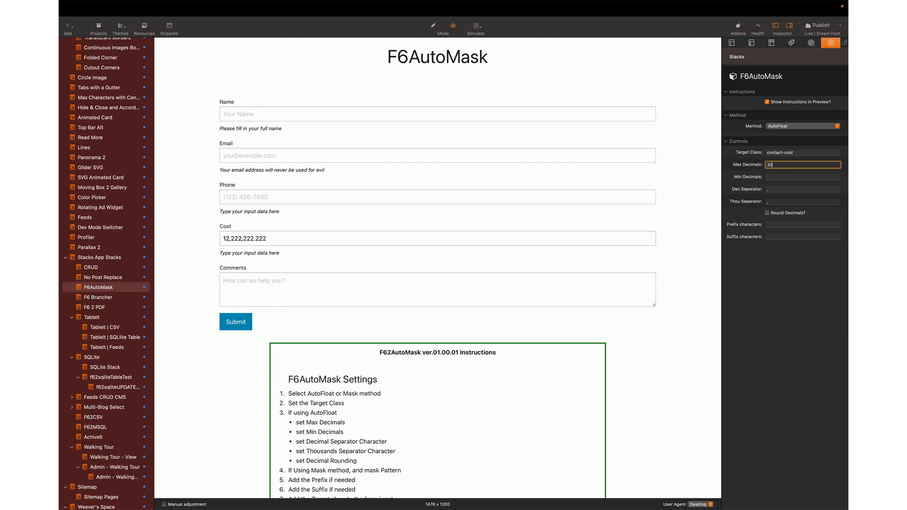
{"action": "type", "text": "2"}
{"action": "key", "text": "Return"}
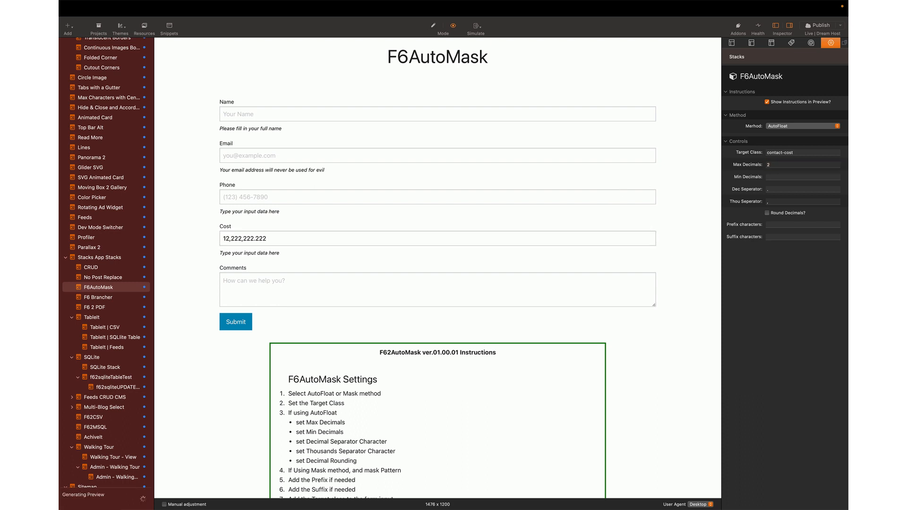
{"action": "left_click", "coordinate": [314, 242]}
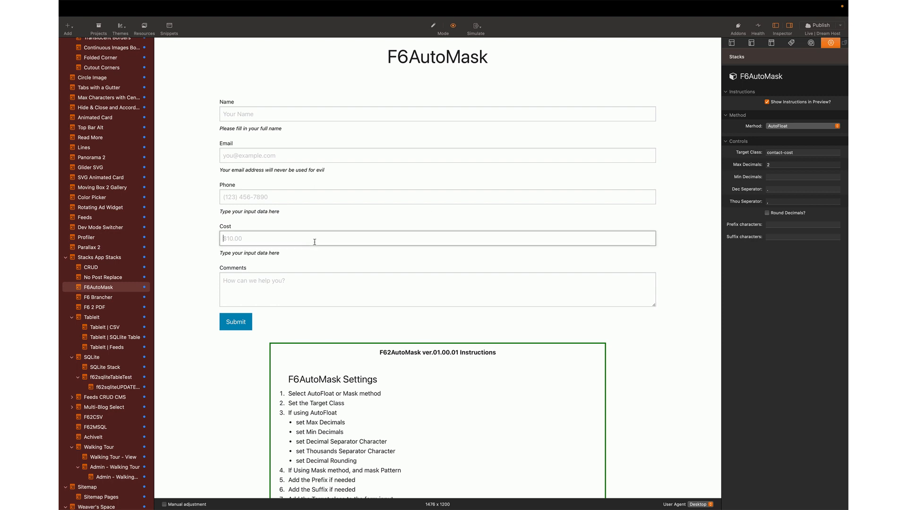
{"action": "type", "text": "12,323.33"}
{"action": "key", "text": "Return"}
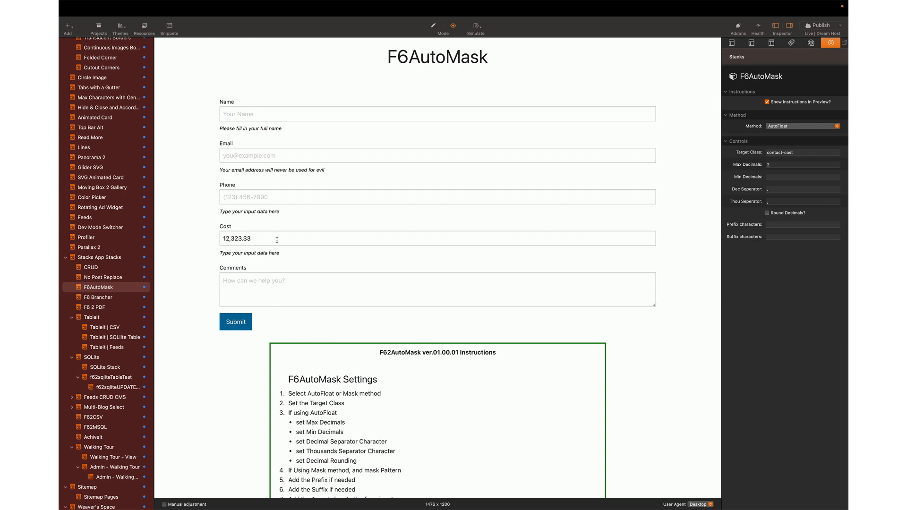
- Add a $ prefix, test Cost with 1234434.43, and set the decimal separator to '.'
{"action": "left_click", "coordinate": [771, 226]}
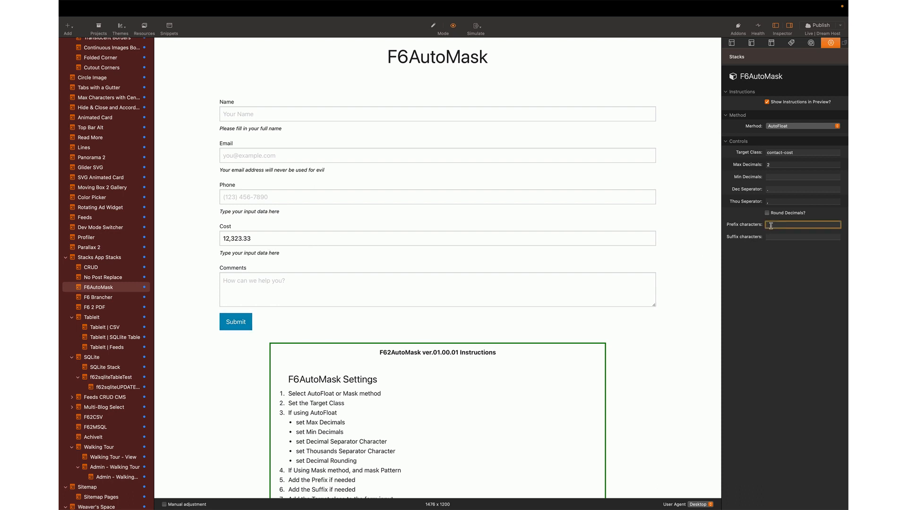
{"action": "type", "text": "$"}
{"action": "key", "text": "Return"}
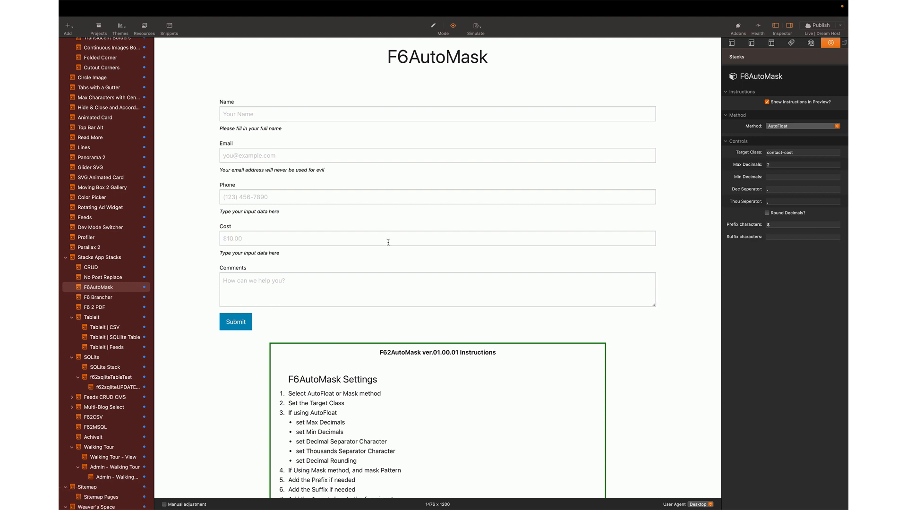
{"action": "left_click", "coordinate": [366, 241]}
{"action": "type", "text": "1234434.43"}
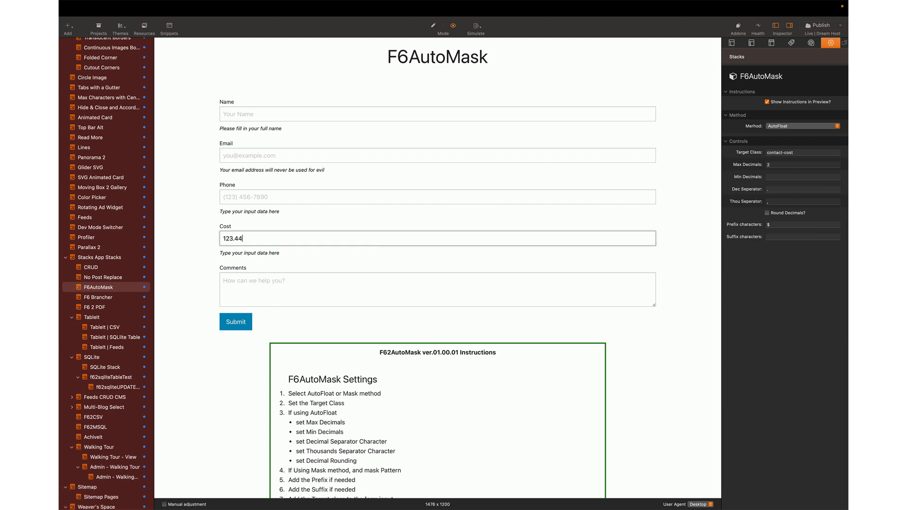
{"action": "key", "text": "Tab"}
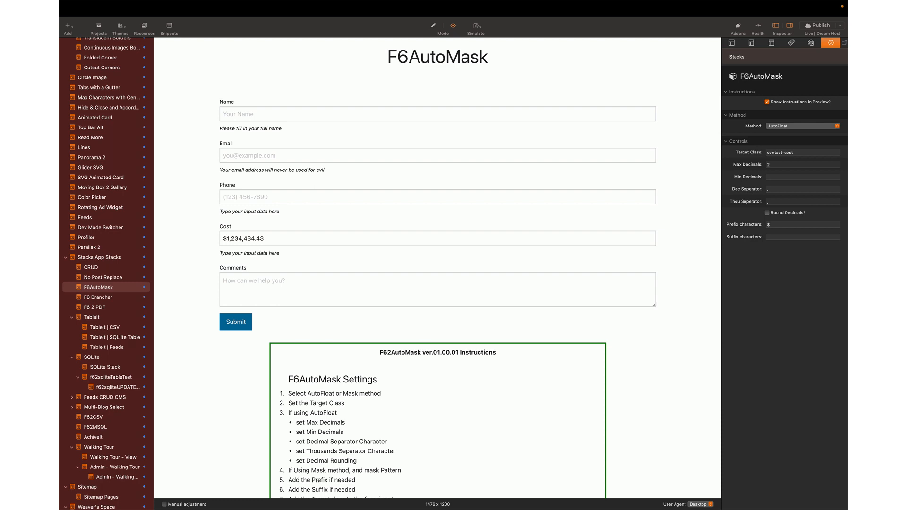
{"action": "left_click", "coordinate": [384, 238]}
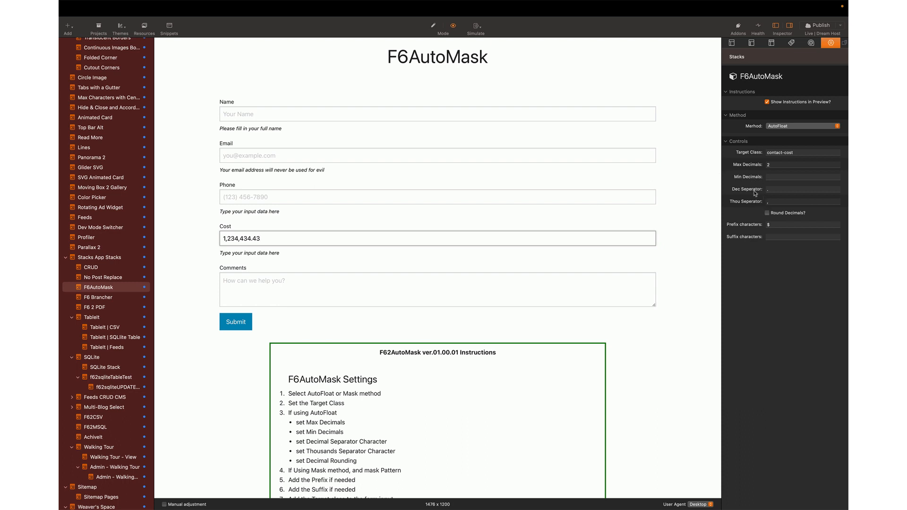
{"action": "left_click", "coordinate": [774, 190]}
{"action": "type", "text": "."}
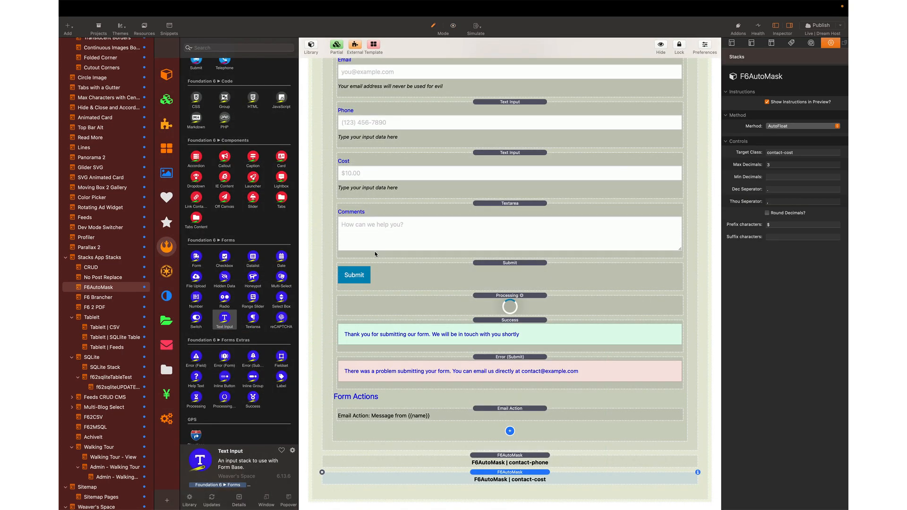
- Duplicate the Cost field, naming the copy date with placeholder 12-01-2023
{"action": "left_click", "coordinate": [492, 164]}
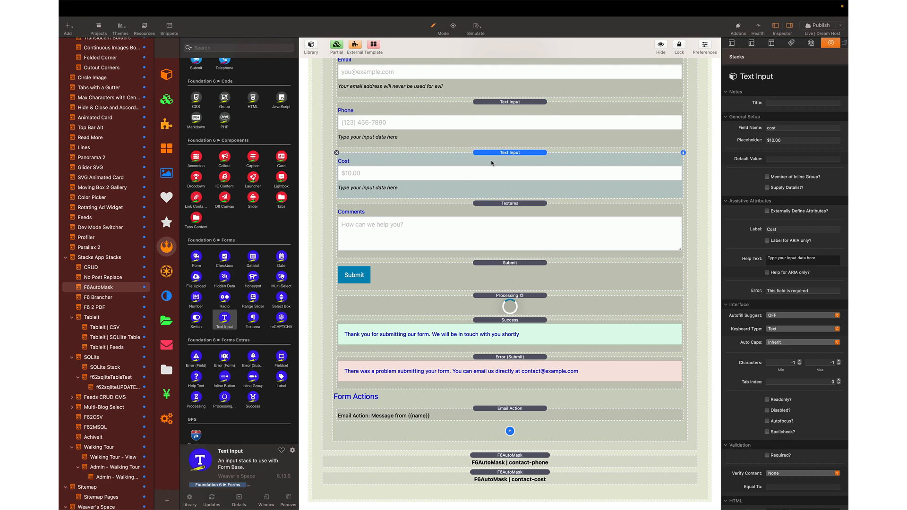
{"action": "key", "text": "super+d"}
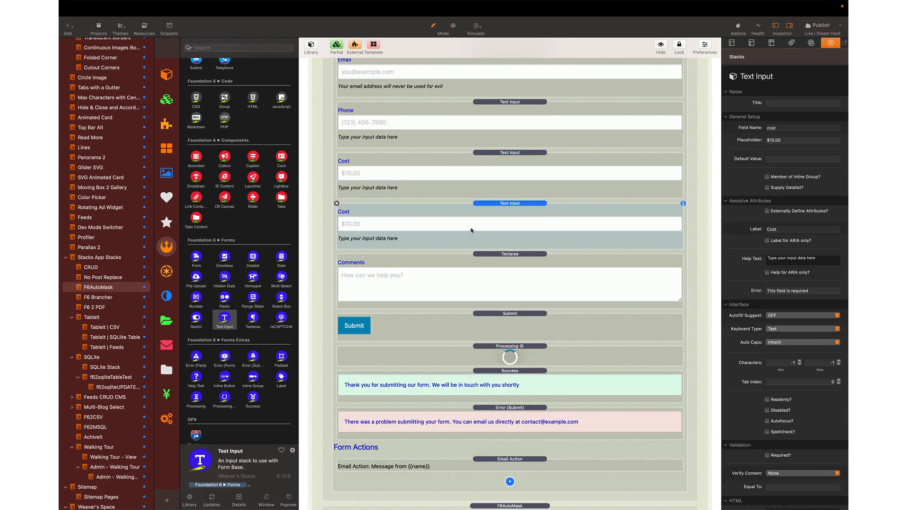
{"action": "double_click", "coordinate": [771, 127]}
{"action": "type", "text": "date"}
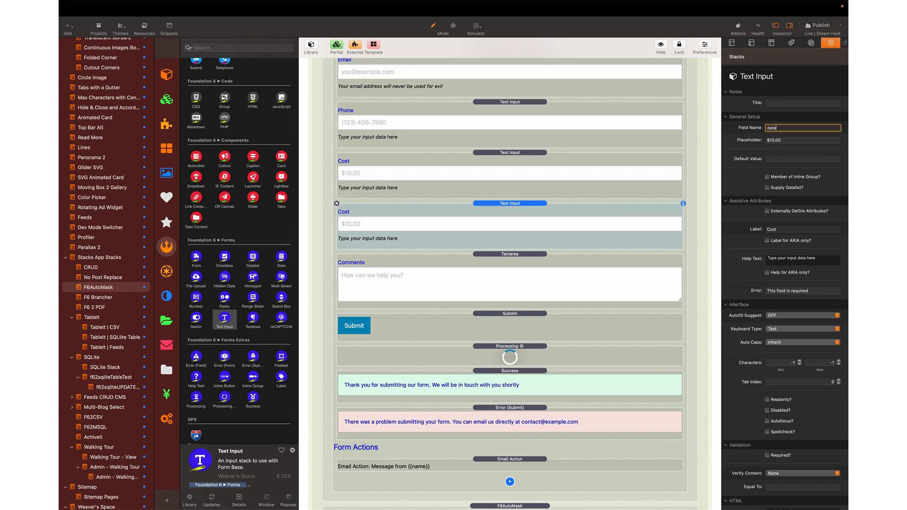
{"action": "key", "text": "Tab"}
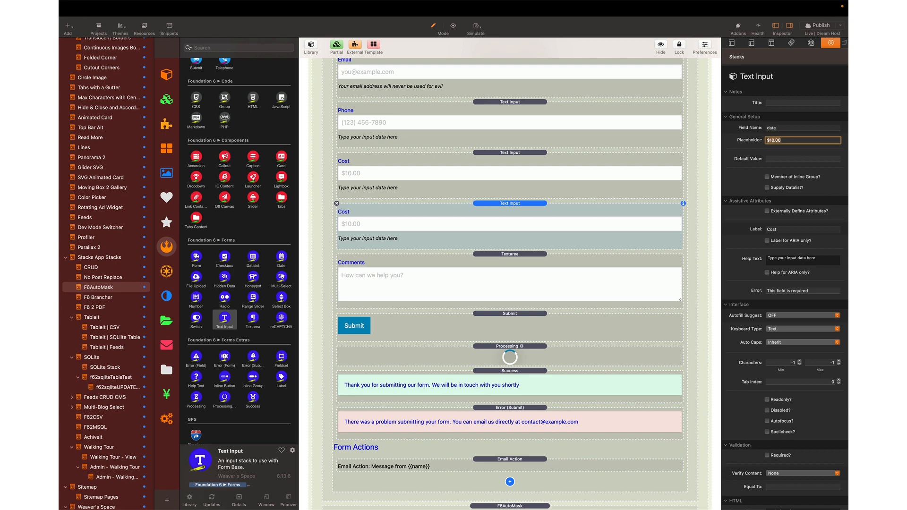
{"action": "type", "text": "1-2023"}
{"action": "key", "text": "Tab"}
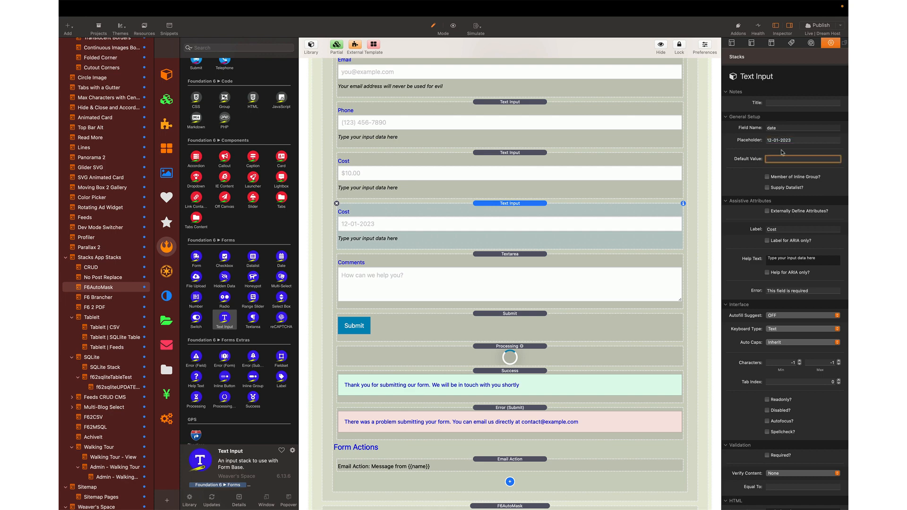
- Label the copy Date and set its custom class to contact-date
{"action": "double_click", "coordinate": [778, 229]}
{"action": "type", "text": "Da"}
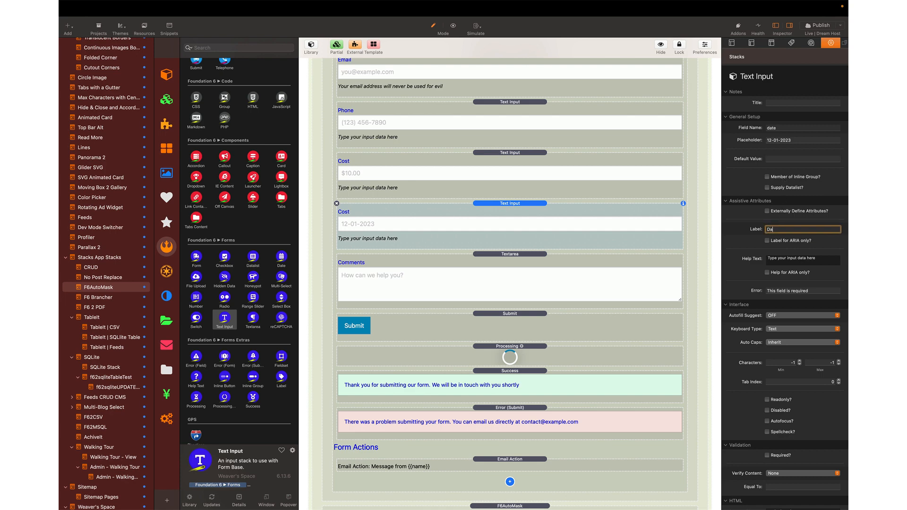
{"action": "type", "text": "te"}
{"action": "scroll", "coordinate": [777, 333], "scroll_direction": "down", "scroll_amount": 2}
{"action": "double_click", "coordinate": [781, 487]}
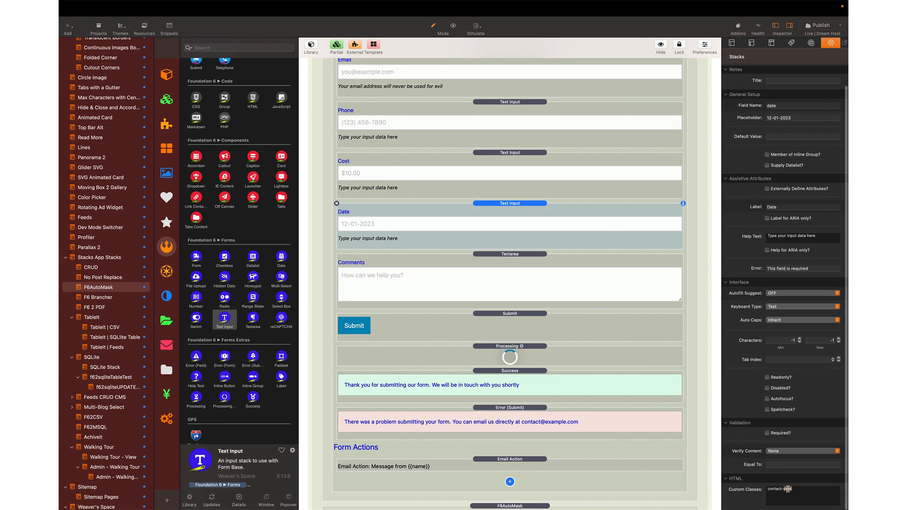
{"action": "type", "text": "date"}
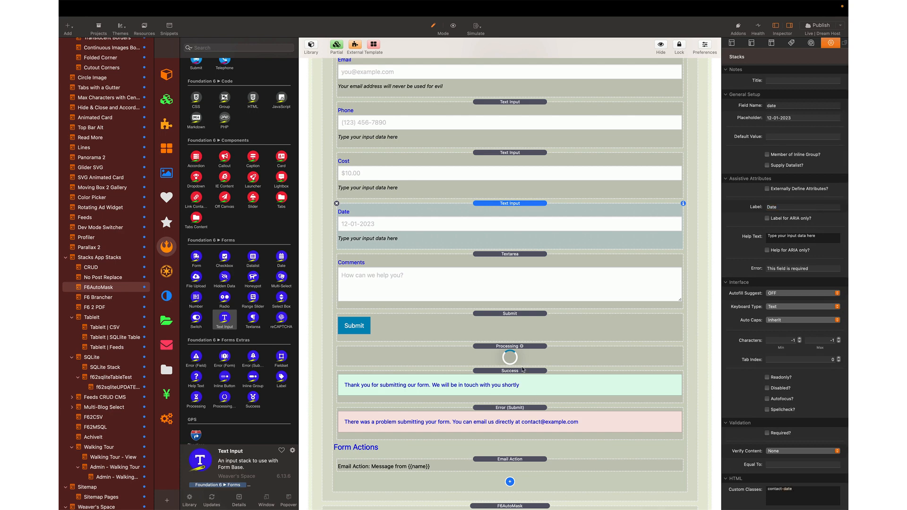
{"action": "scroll", "coordinate": [529, 463], "scroll_direction": "down", "scroll_amount": 3}
- Duplicate the contact-cost auto-mask, targeting contact-date and switching it to pattern masking
{"action": "left_click", "coordinate": [514, 472]}
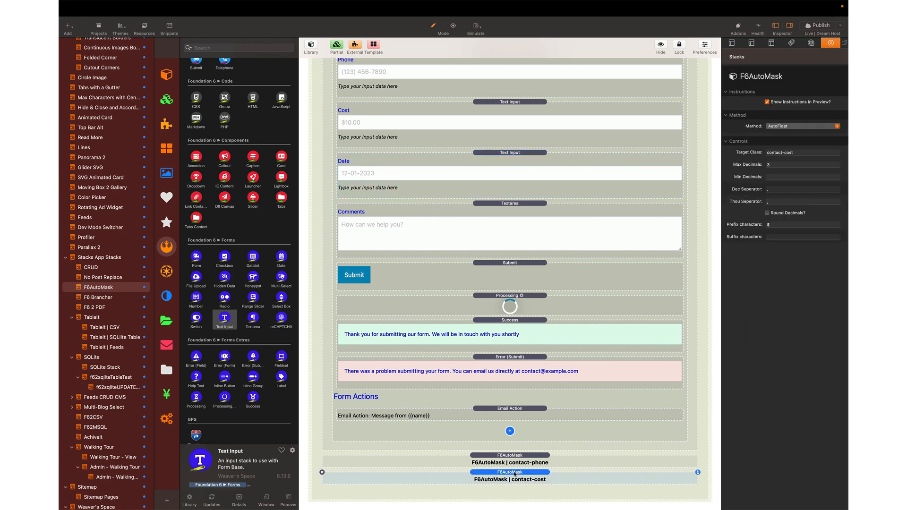
{"action": "key", "text": "super+d"}
{"action": "scroll", "coordinate": [514, 473], "scroll_direction": "down", "scroll_amount": 1}
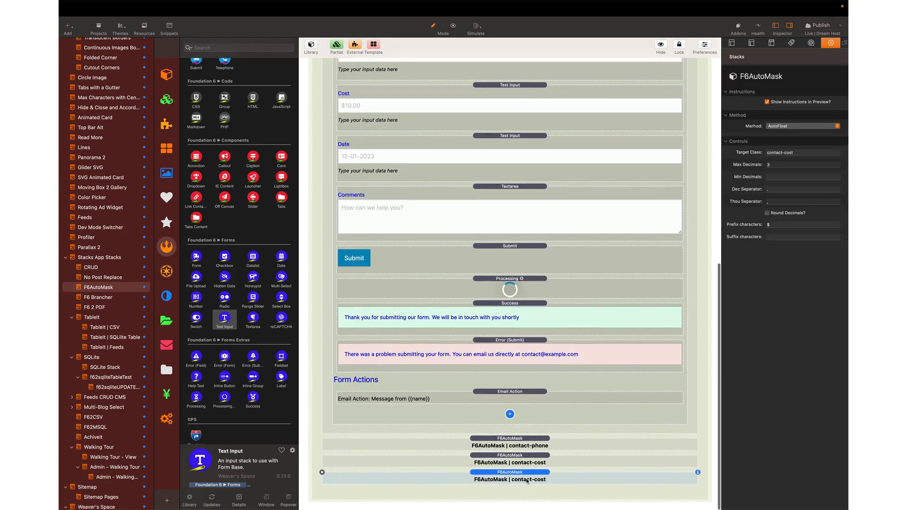
{"action": "double_click", "coordinate": [789, 152]}
{"action": "type", "text": "date"}
{"action": "key", "text": "Return"}
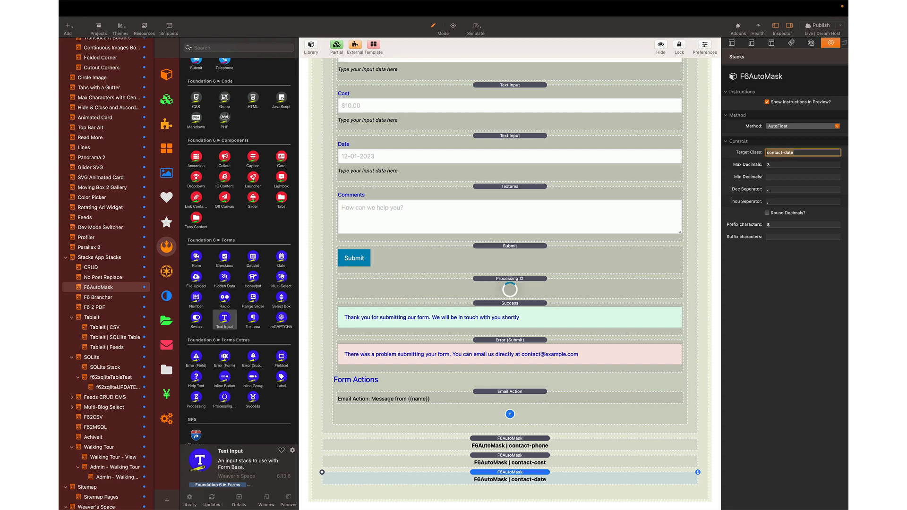
{"action": "left_click", "coordinate": [782, 128]}
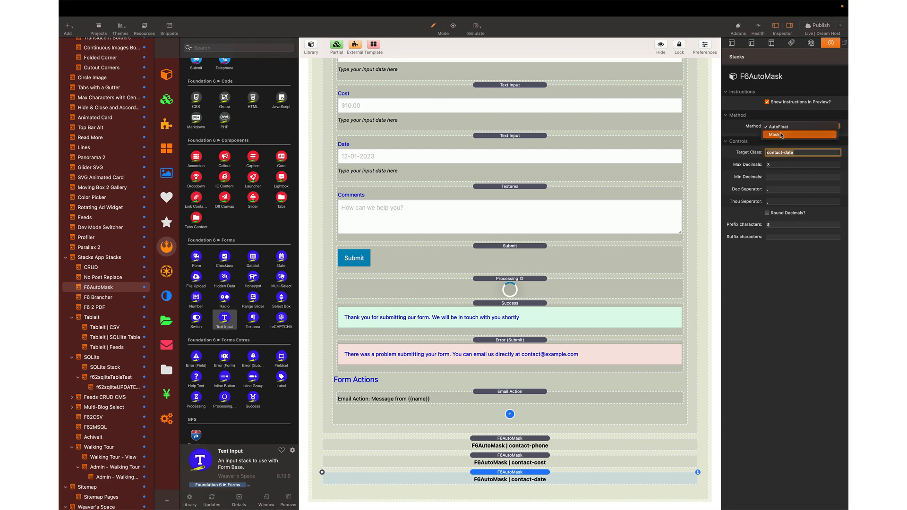
{"action": "left_click", "coordinate": [782, 136]}
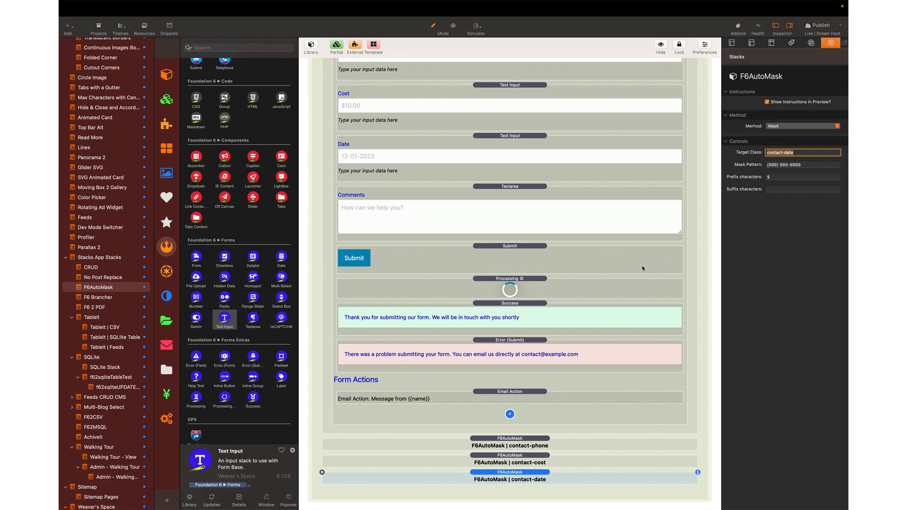
- Preview the page to check the form, then return to the layout
{"action": "key", "text": "super+r"}
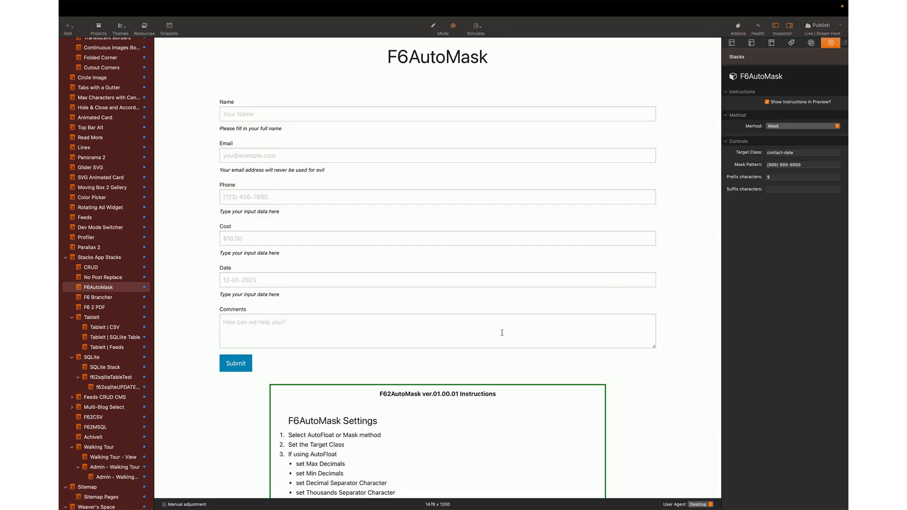
{"action": "scroll", "coordinate": [502, 334], "scroll_direction": "down", "scroll_amount": 6}
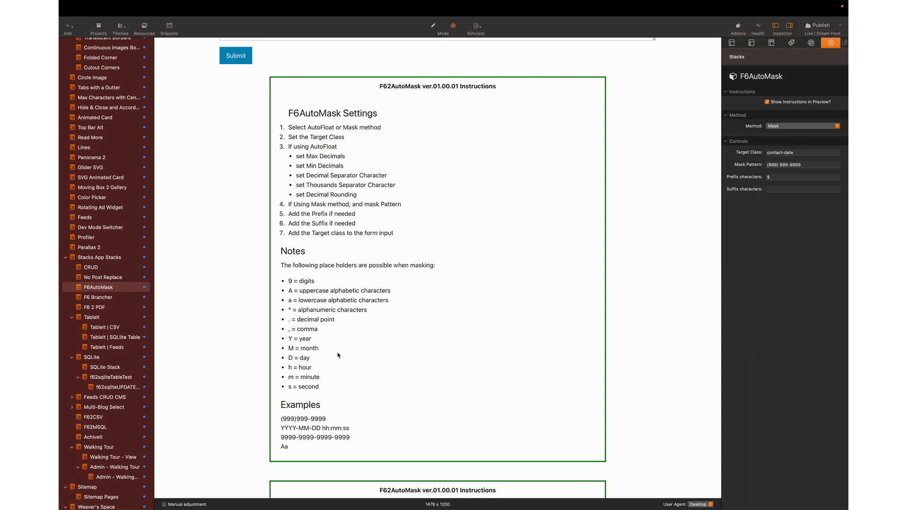
{"action": "key", "text": "super+r"}
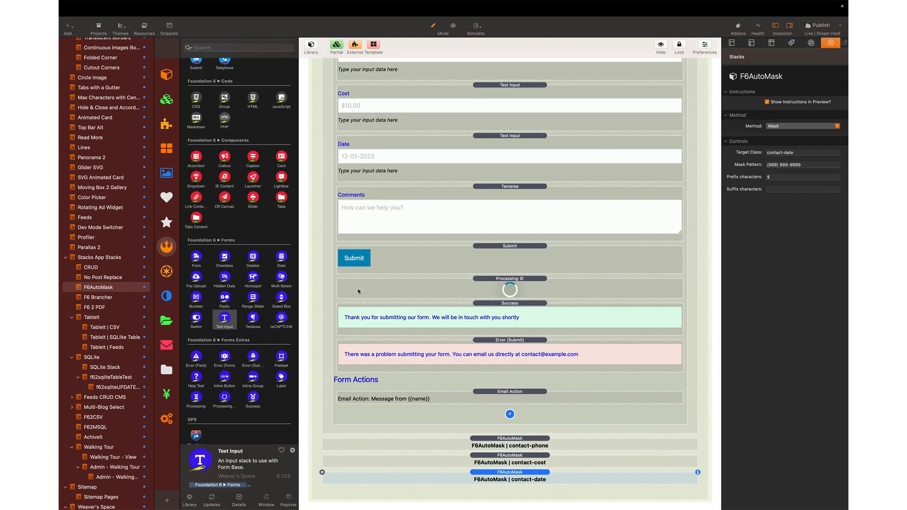
{"action": "scroll", "coordinate": [553, 202], "scroll_direction": "up", "scroll_amount": 3}
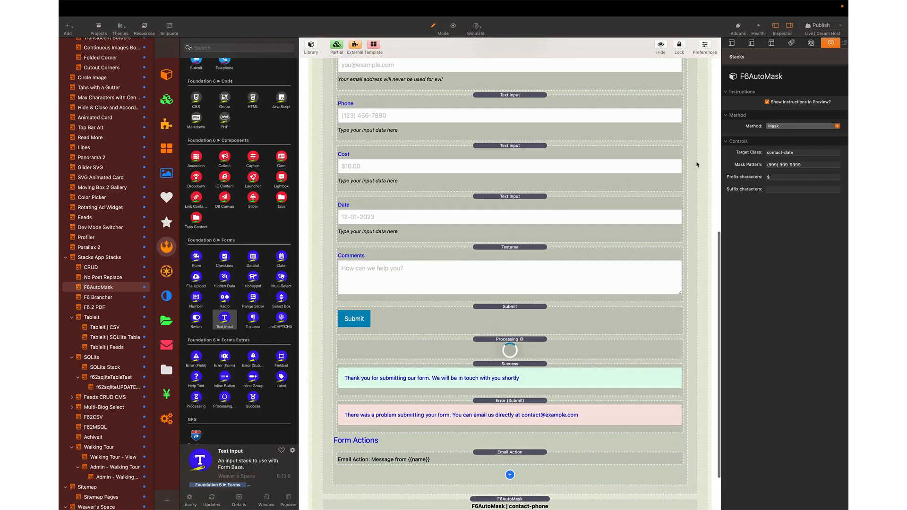
- Set the mask pattern to MM-DD-YYYY and preview the rendered page
{"action": "left_click", "coordinate": [803, 165]}
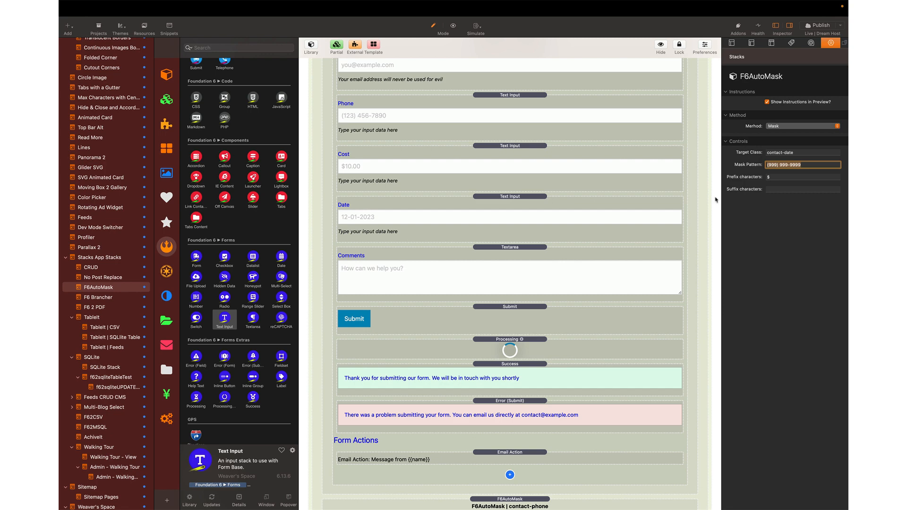
{"action": "type", "text": "MM-DD-YYYY"}
{"action": "key", "text": "Return"}
{"action": "key", "text": "super+r"}
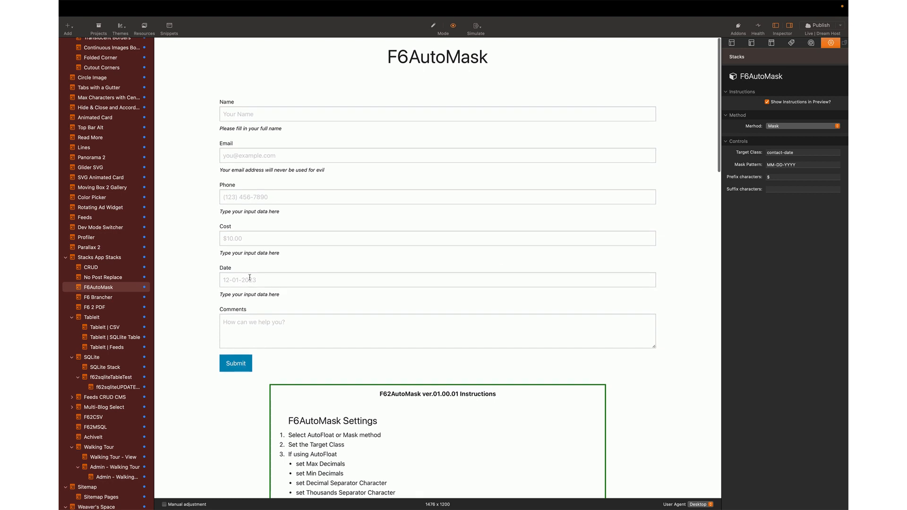
- Test the Date field with 07-24-1980, then change the mask pattern to MM/DD/YYYY
{"action": "left_click", "coordinate": [249, 279]}
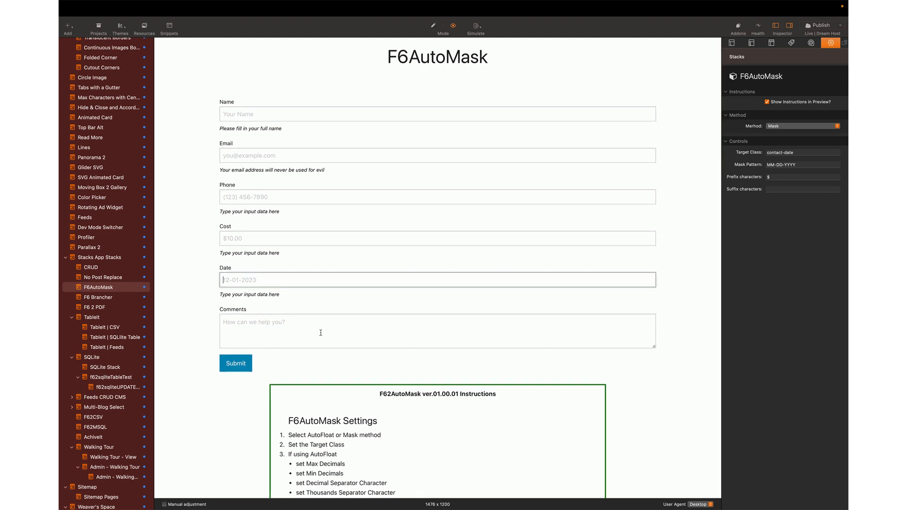
{"action": "type", "text": "07-24-1980"}
{"action": "left_click", "coordinate": [779, 165]}
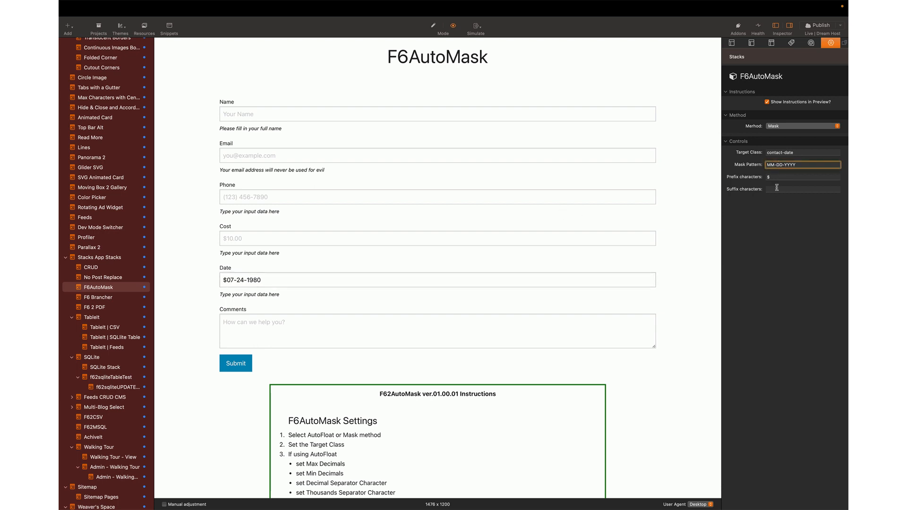
{"action": "key", "text": "BackSpace"}
{"action": "type", "text": "/"}
{"action": "left_click", "coordinate": [784, 165]}
{"action": "key", "text": "BackSpace"}
{"action": "type", "text": "/DD/"}
{"action": "key", "text": "super+r"}
- Retest the Date field with 23/33/4445, clear it, and return to editing
{"action": "scroll", "coordinate": [260, 279], "scroll_direction": "up", "scroll_amount": 7}
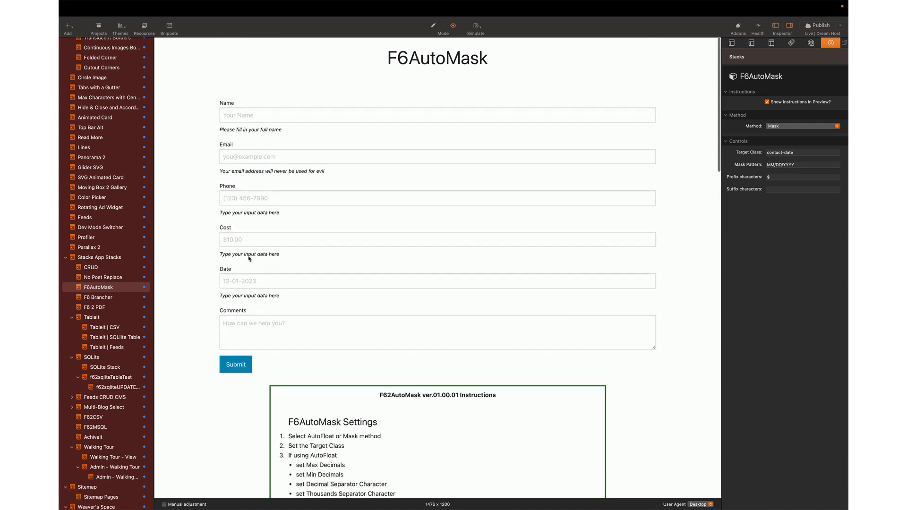
{"action": "left_click", "coordinate": [253, 282]}
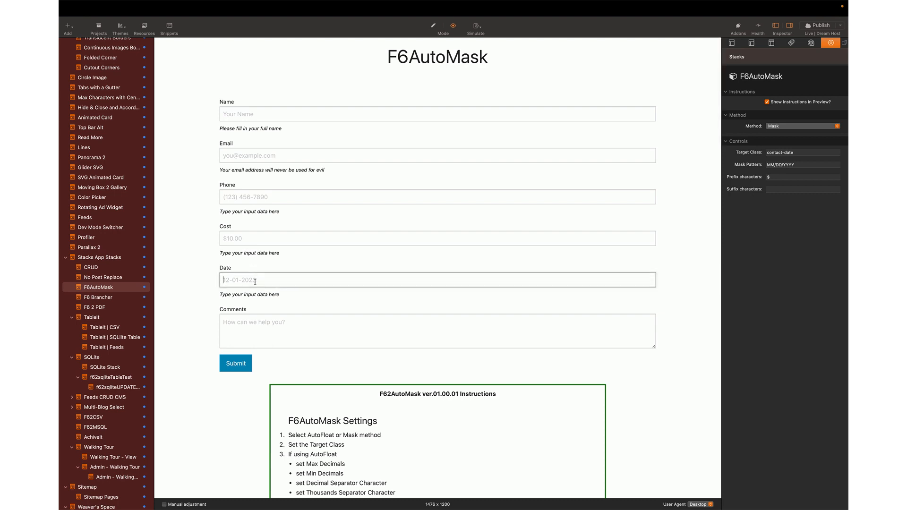
{"action": "type", "text": "23/33/4445"}
{"action": "key", "text": "super+a"}
{"action": "key", "text": "BackSpace"}
{"action": "key", "text": "super+r"}
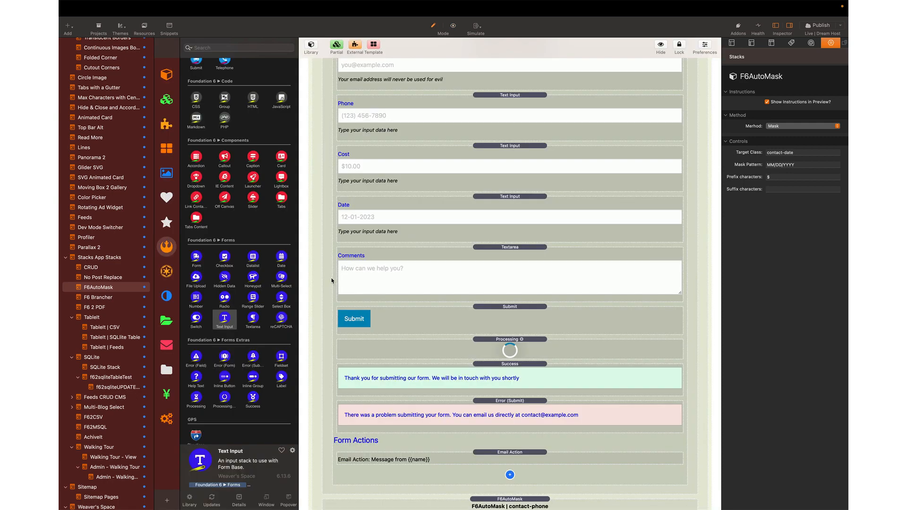
- Duplicate the Date field, giving the copy placeholder XXX-XX-XXXX and field name social
{"action": "left_click", "coordinate": [483, 208]}
{"action": "key", "text": "super+d"}
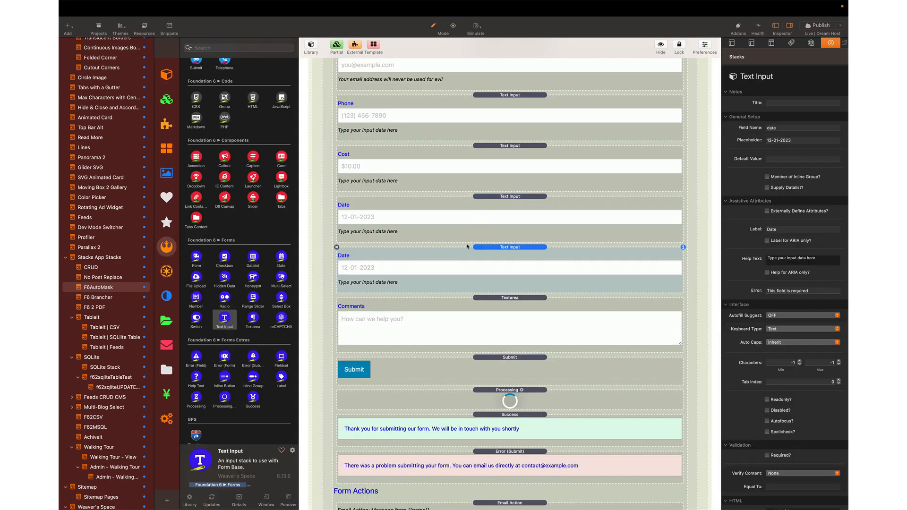
{"action": "left_click", "coordinate": [800, 140]}
{"action": "type", "text": "XXX-XX-XXXX"}
{"action": "key", "text": "shift+Tab"}
{"action": "type", "text": "social"}
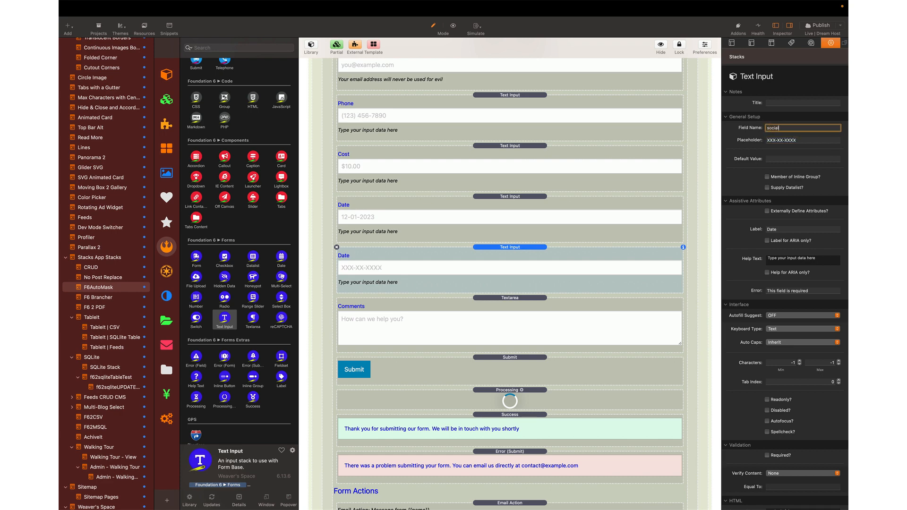
- Label the copy Social and replace 'date' in its custom class with the social name
{"action": "left_click", "coordinate": [779, 228]}
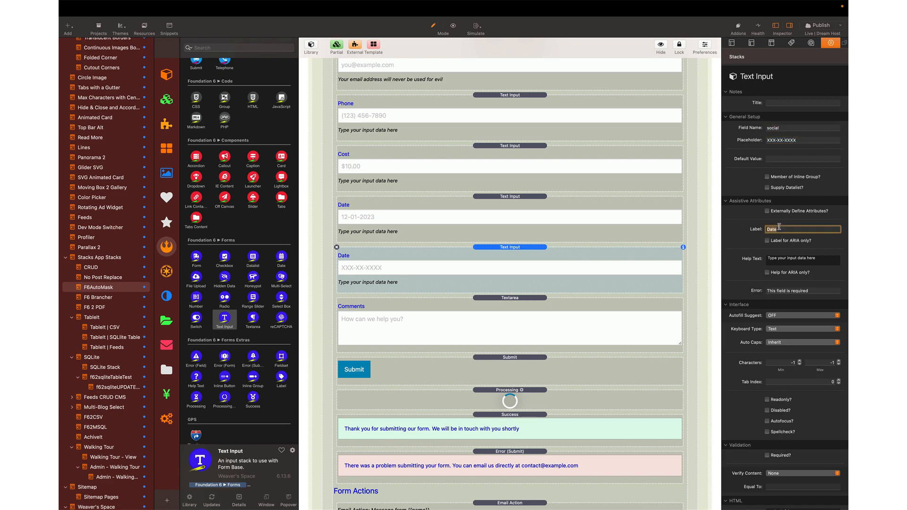
{"action": "type", "text": "Soca"}
{"action": "scroll", "coordinate": [787, 361], "scroll_direction": "down", "scroll_amount": 2}
{"action": "double_click", "coordinate": [784, 489]}
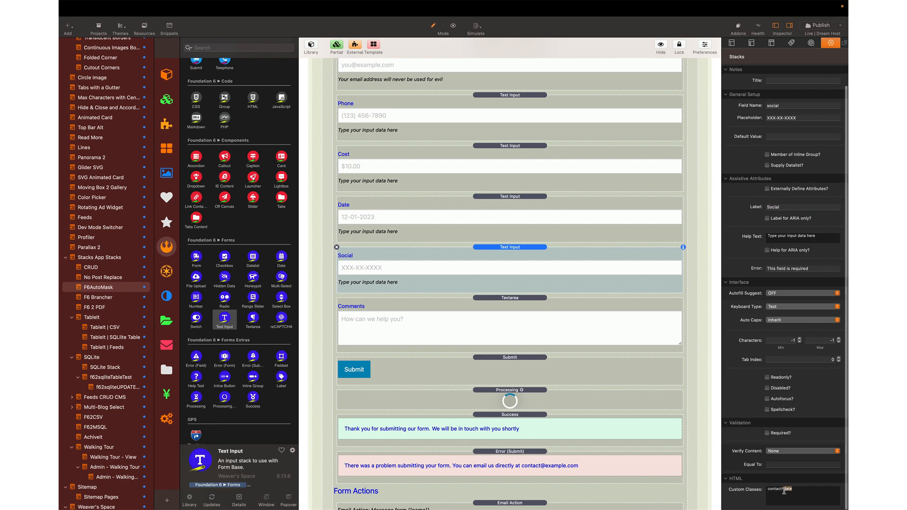
{"action": "type", "text": "socail"}
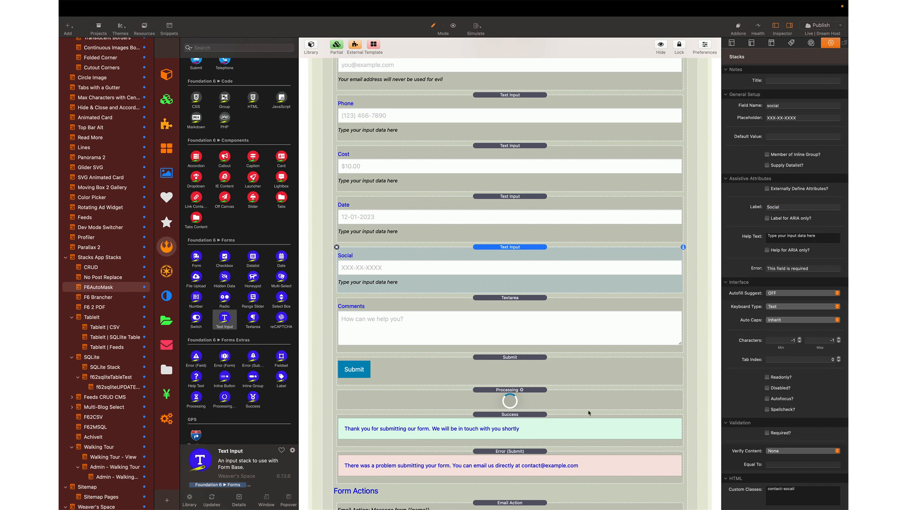
{"action": "scroll", "coordinate": [510, 334], "scroll_direction": "down", "scroll_amount": 5}
- Duplicate the date auto-mask to target contact-social with mask 999-99-9999, and preview
{"action": "left_click", "coordinate": [511, 478]}
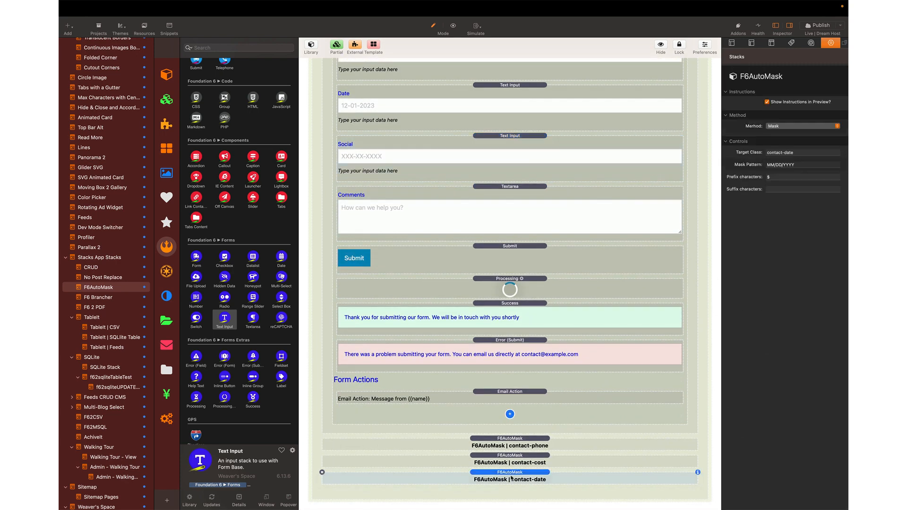
{"action": "key", "text": "super+d"}
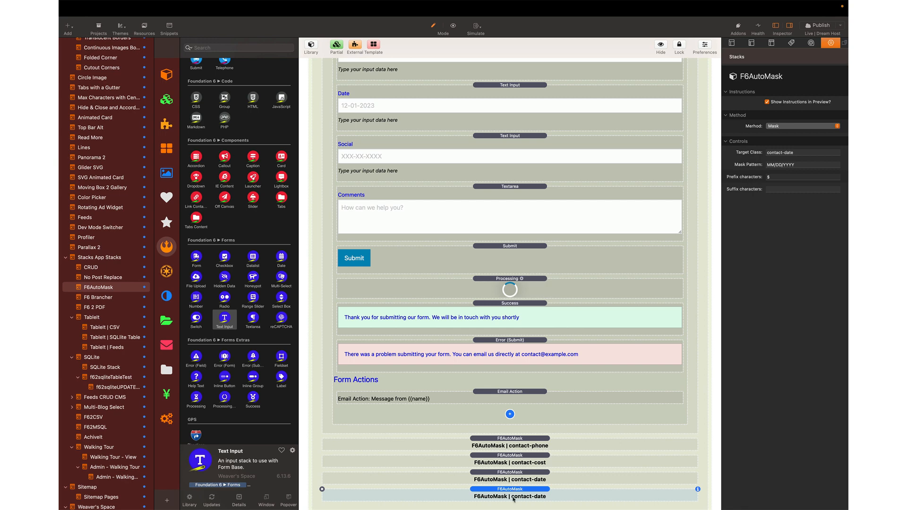
{"action": "left_click", "coordinate": [796, 165]}
{"action": "left_click", "coordinate": [791, 152]}
{"action": "type", "text": "so"}
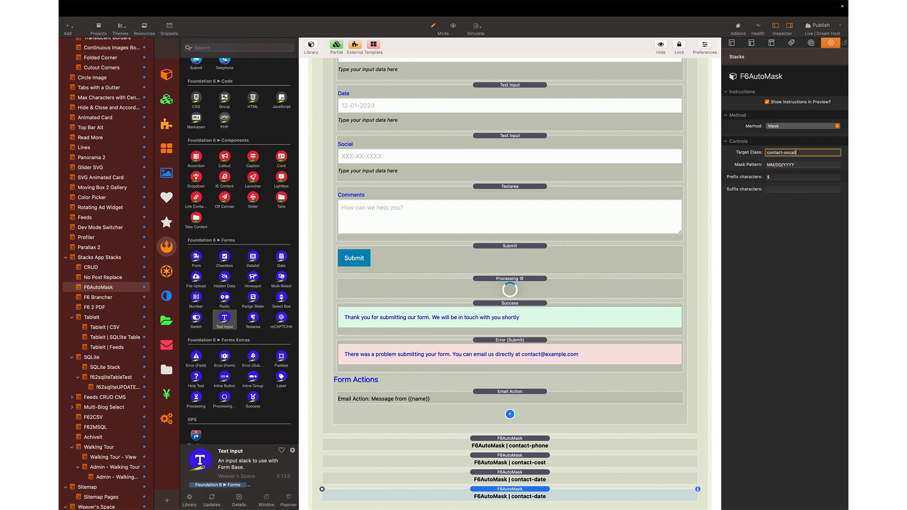
{"action": "type", "text": "cail"}
{"action": "key", "text": "BackSpace"}
{"action": "left_click", "coordinate": [809, 163]}
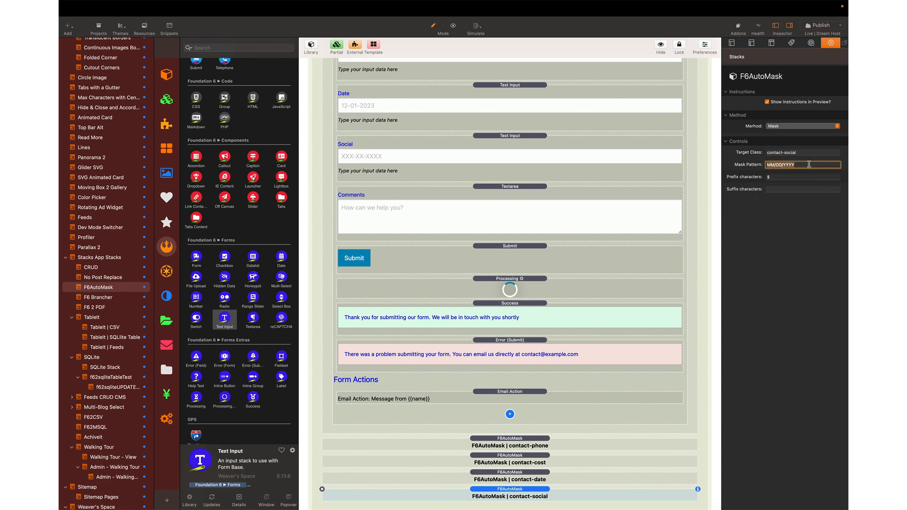
{"action": "type", "text": "999-99-9999"}
{"action": "key", "text": "super+r"}
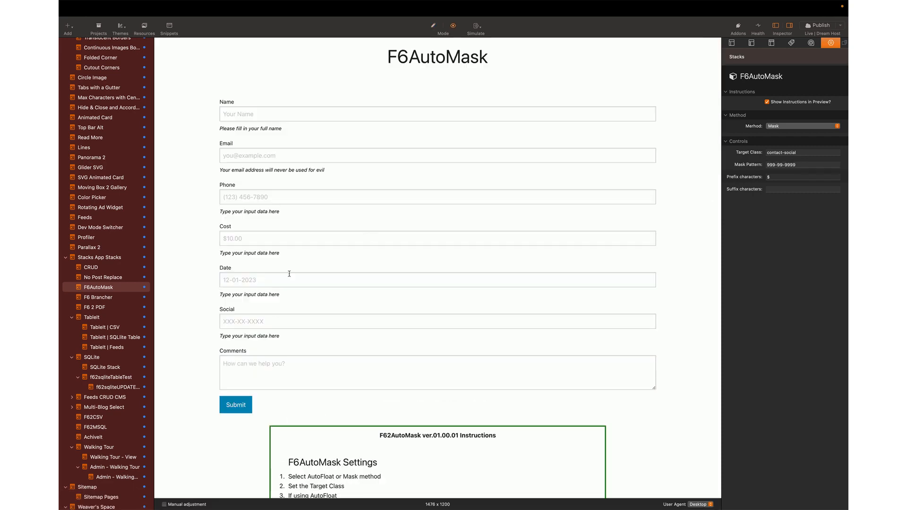
{"action": "left_click", "coordinate": [254, 321]}
{"action": "type", "text": "12"}
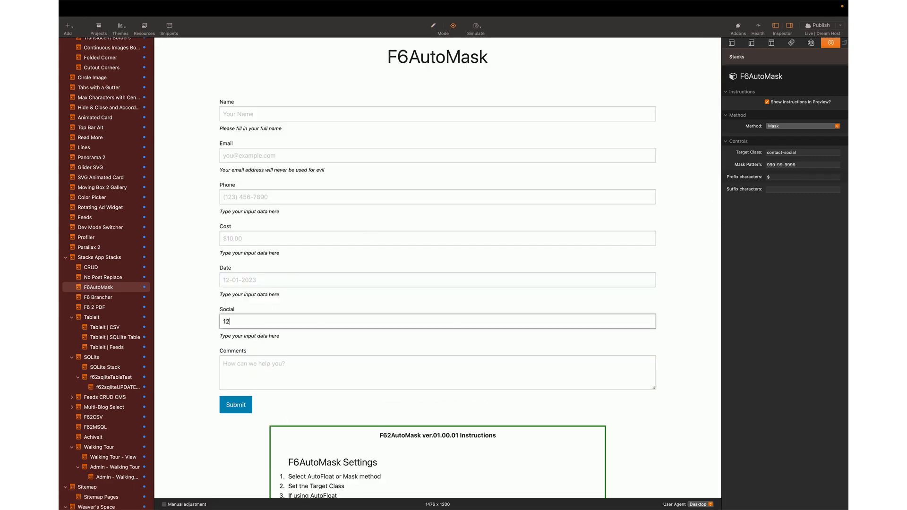
{"action": "type", "text": "34567788"}
{"action": "key", "text": "super+r"}
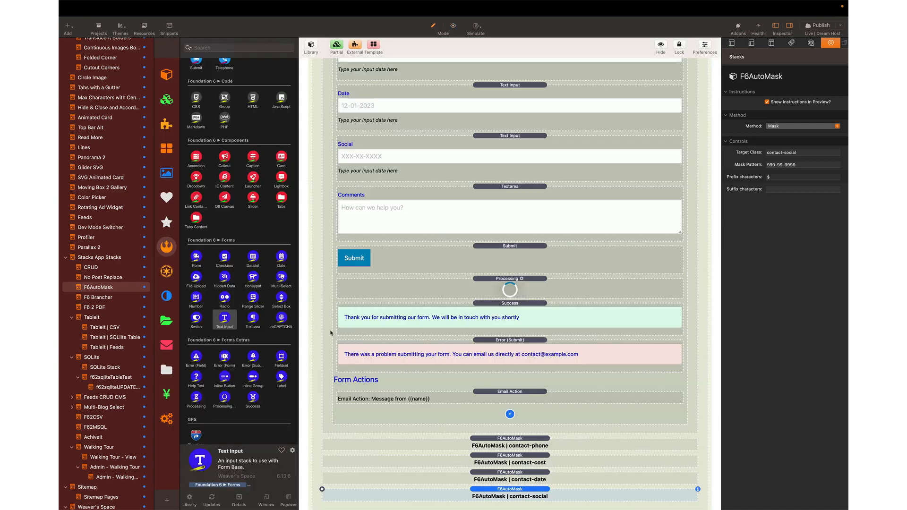
{"action": "left_click", "coordinate": [504, 175]}
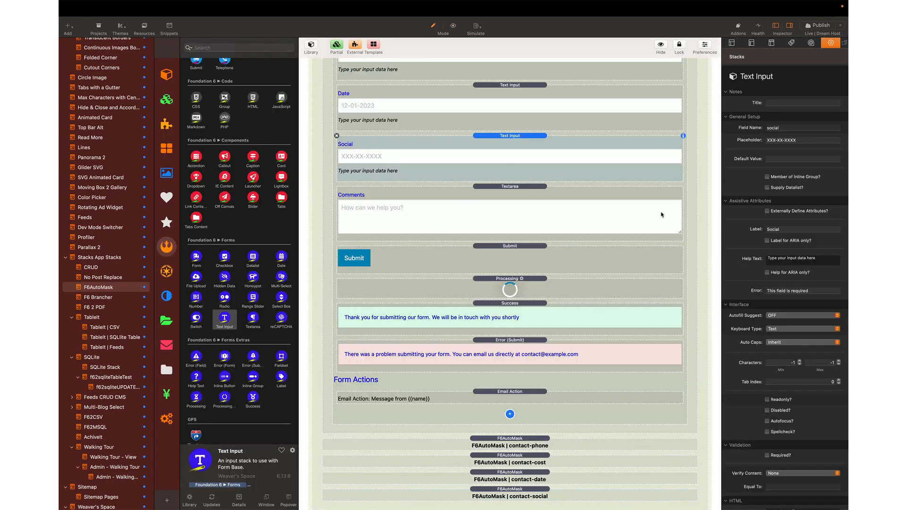
{"action": "scroll", "coordinate": [779, 246], "scroll_direction": "down", "scroll_amount": 2}
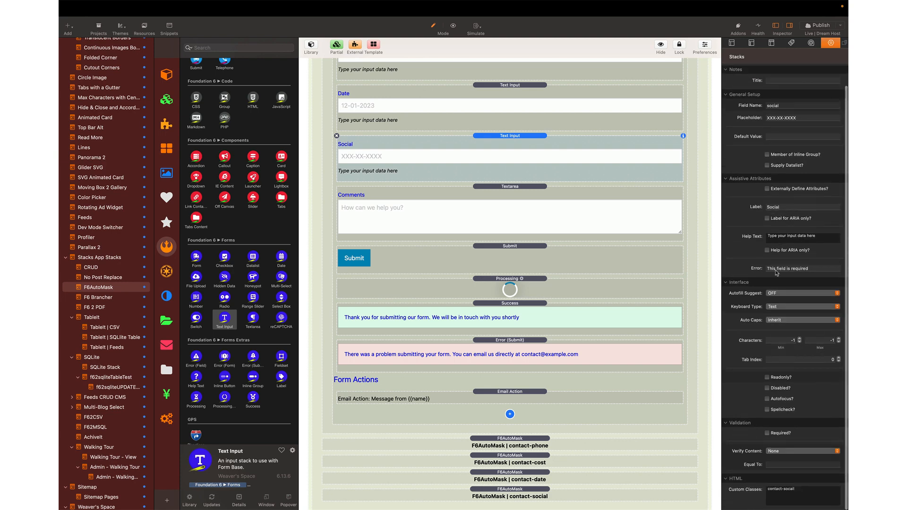
{"action": "double_click", "coordinate": [790, 488]}
{"action": "type", "text": "s"}
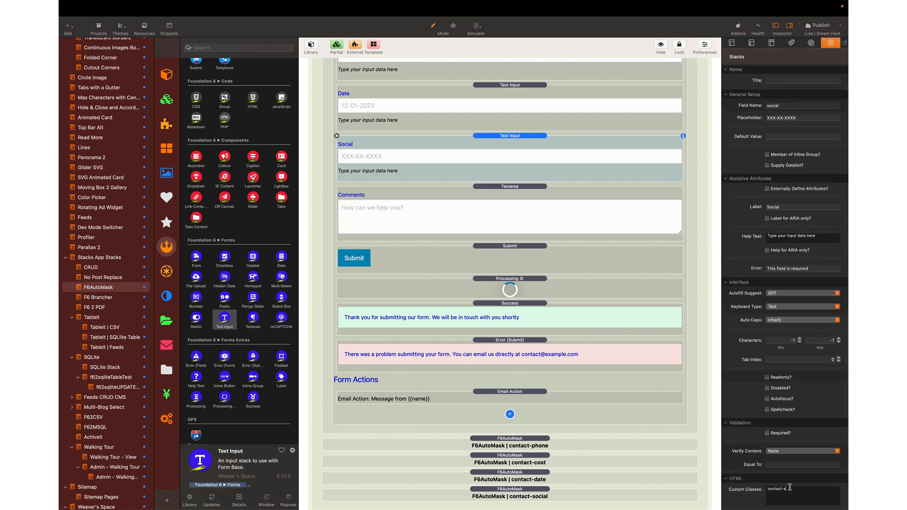
{"action": "type", "text": "ocial"}
- Preview again and retest Social, which now formats as 123-45-6778
{"action": "key", "text": "super+r"}
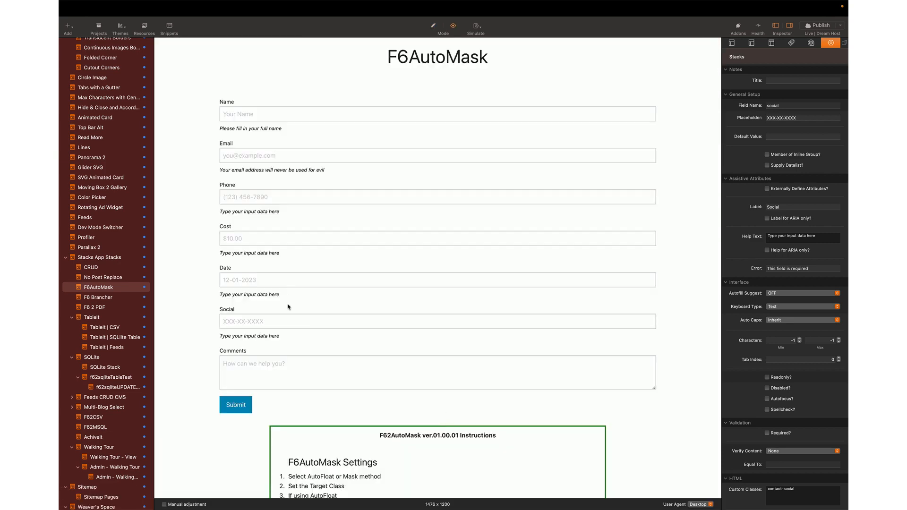
{"action": "left_click", "coordinate": [285, 319]}
{"action": "type", "text": "123-4"}
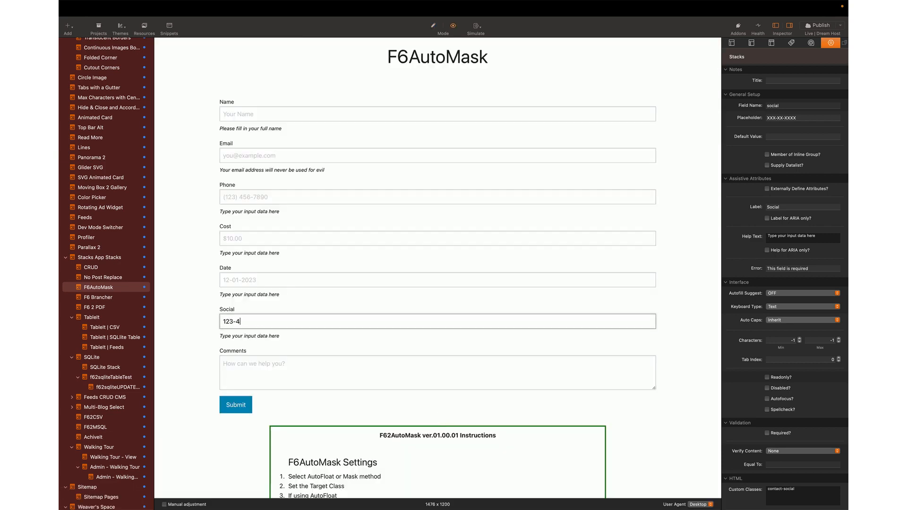
{"action": "type", "text": "5-6778"}
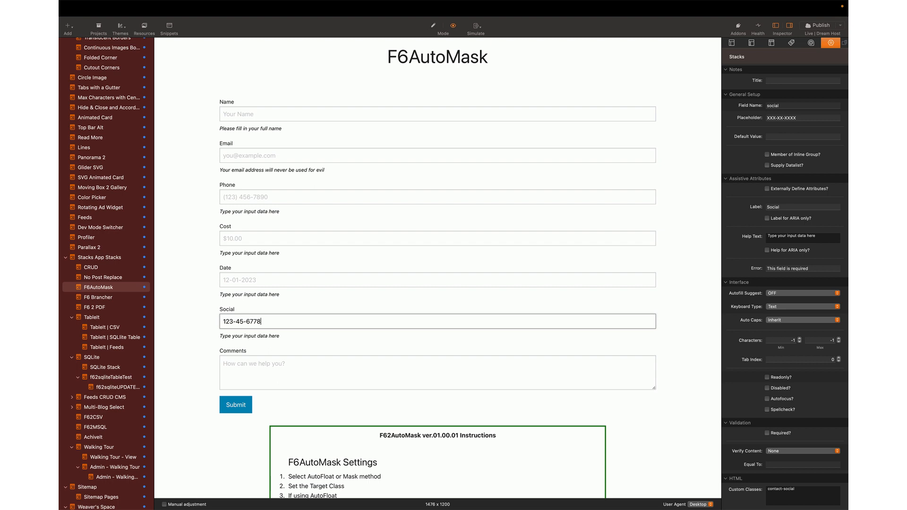